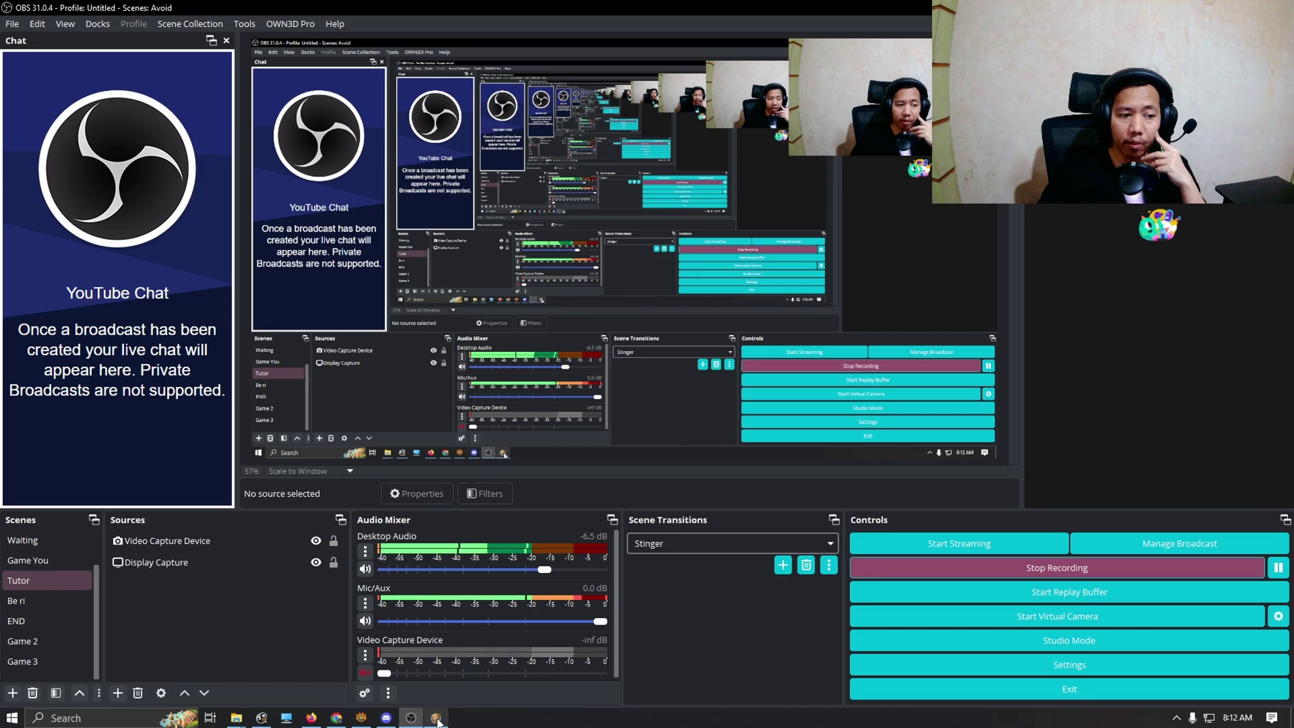
View the running Project Zomboid game, return to OBS and mute the Desktop Audio channel
left_click(436, 719)
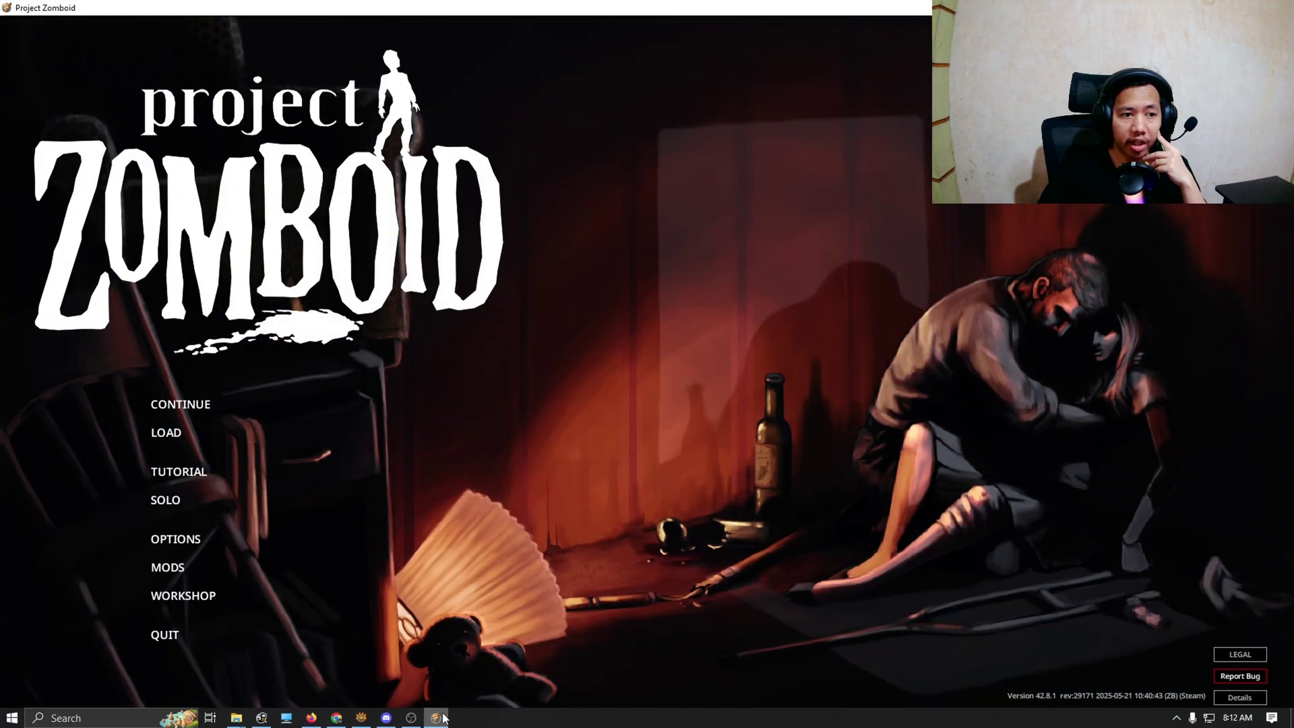
key("alt+Tab")
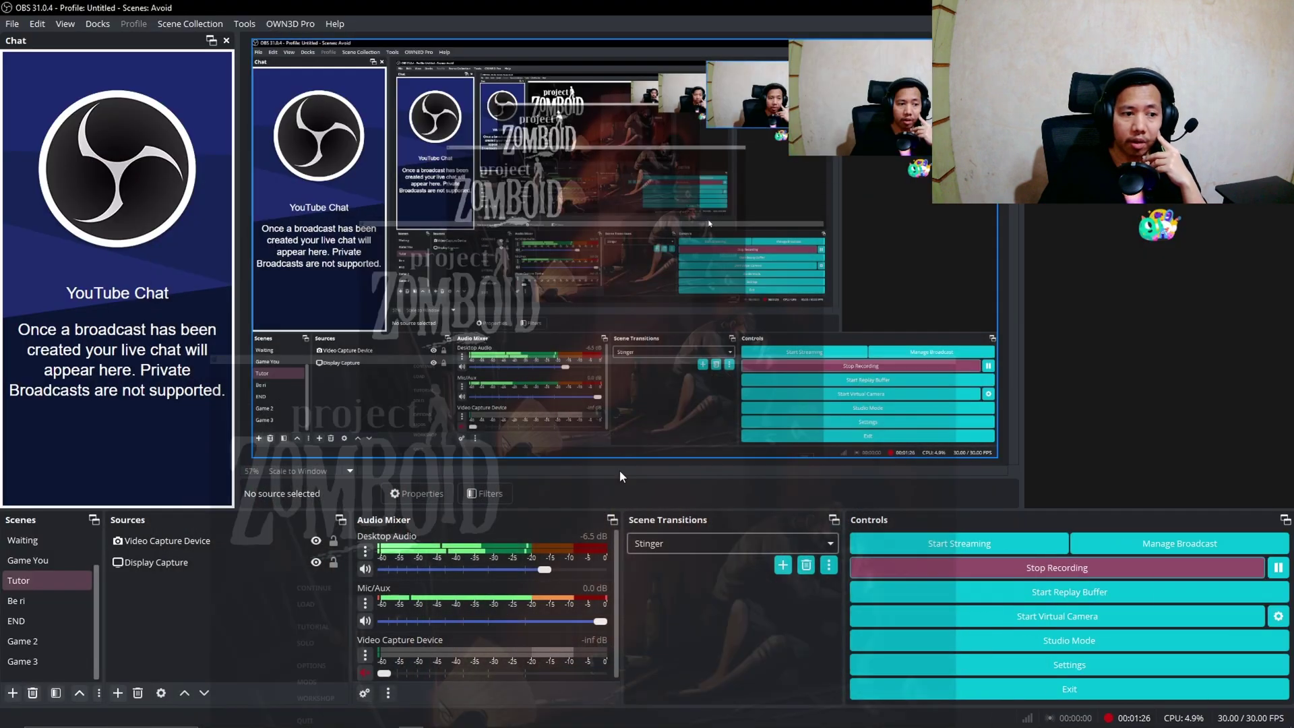
left_click(364, 568)
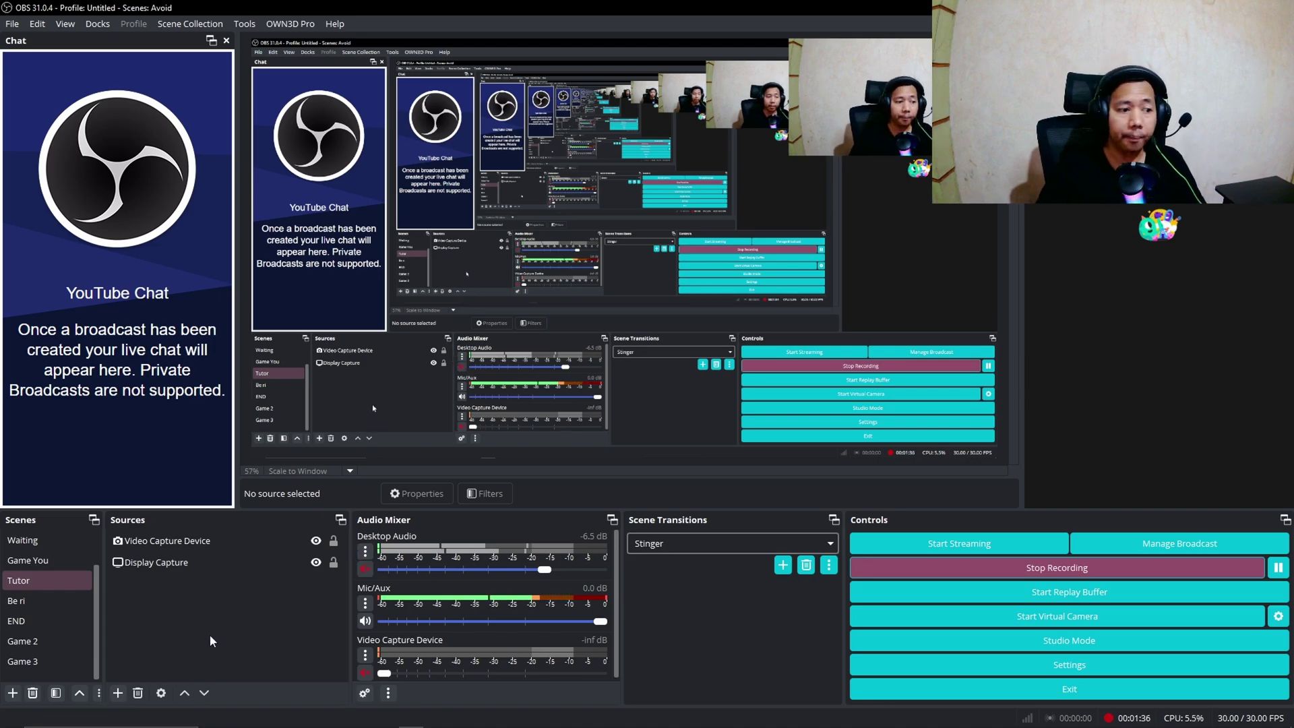
Add a new Application Audio Capture source named "Suara Game" to the Tutor scene
left_click(118, 693)
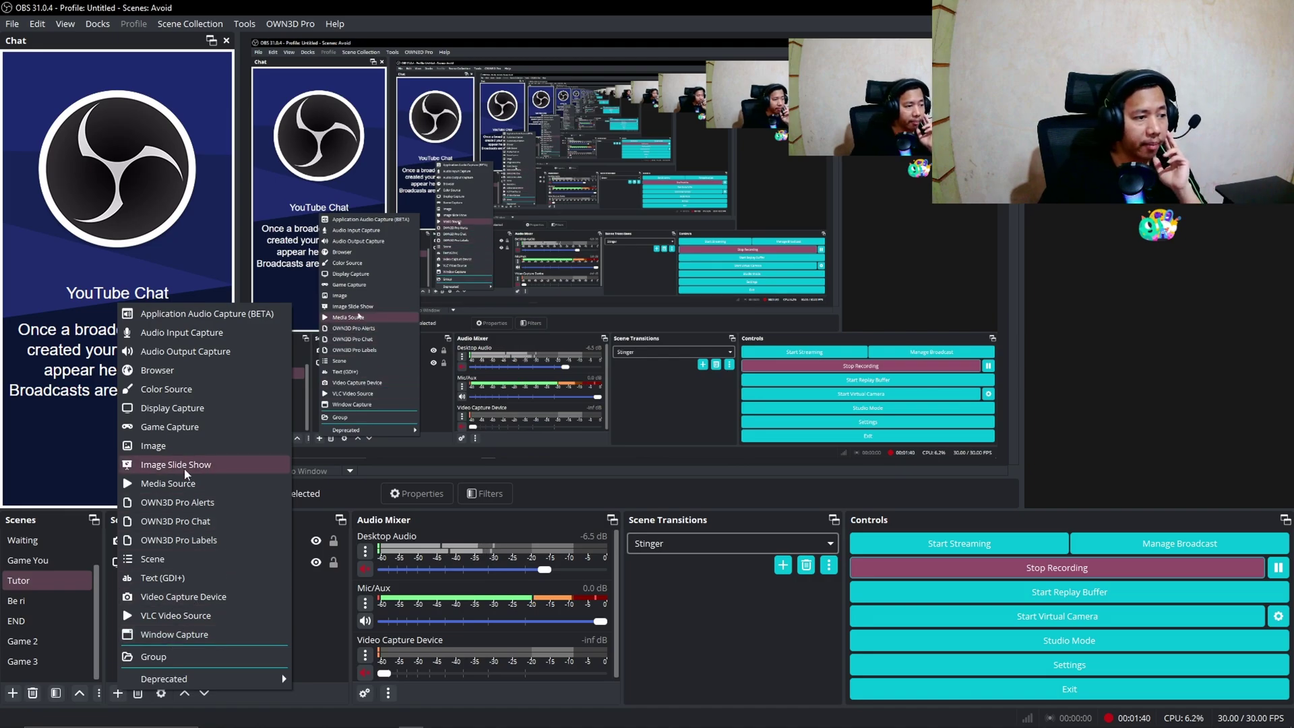
left_click(200, 314)
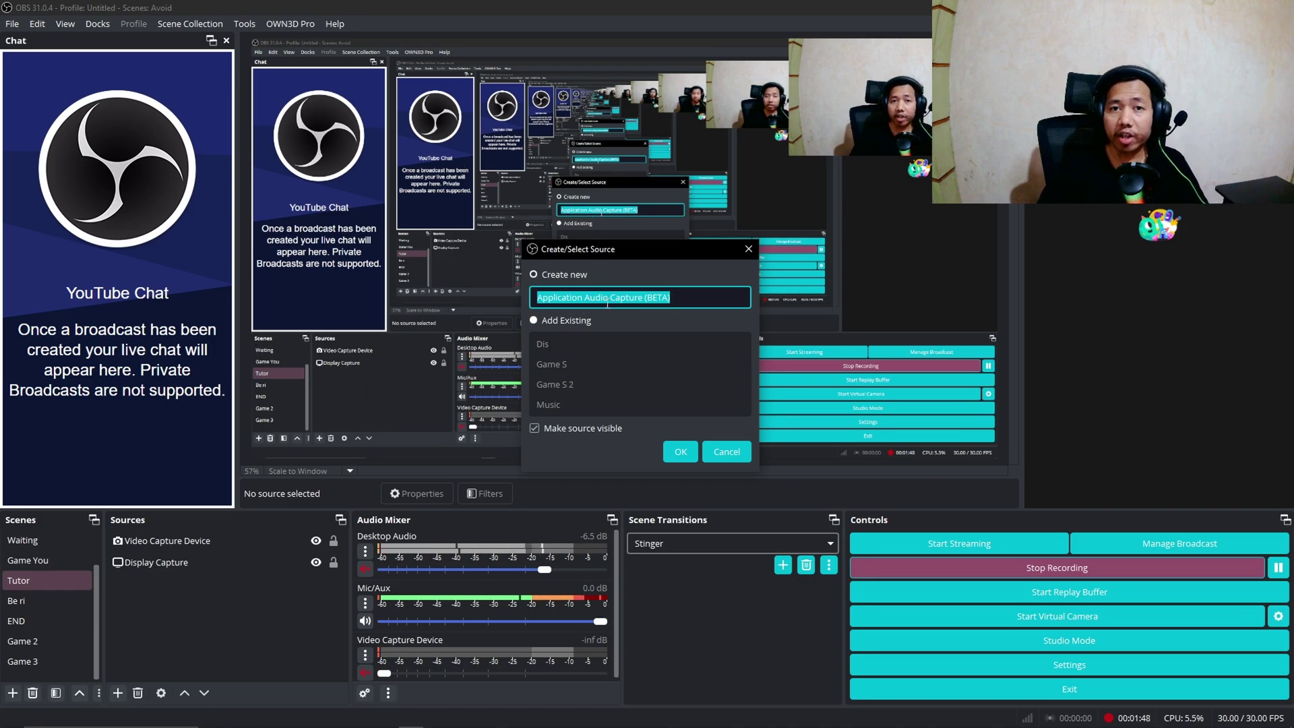
type("S")
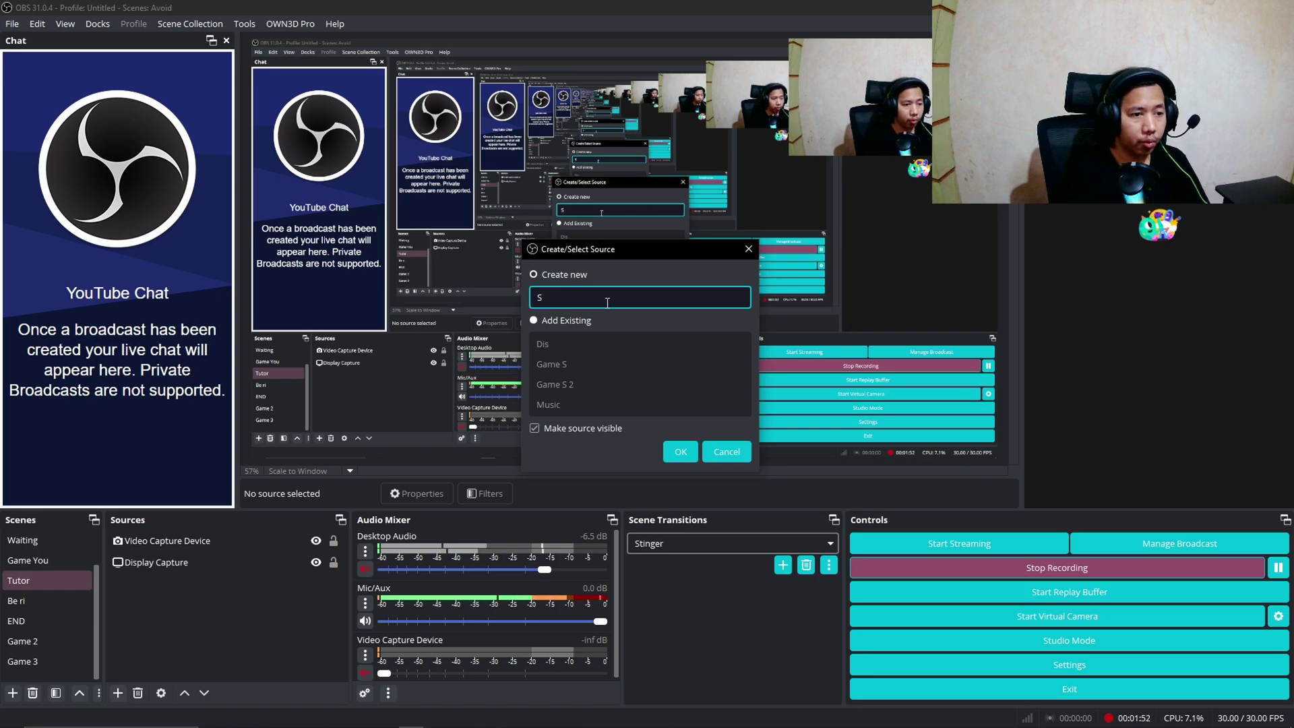
type("uara Game")
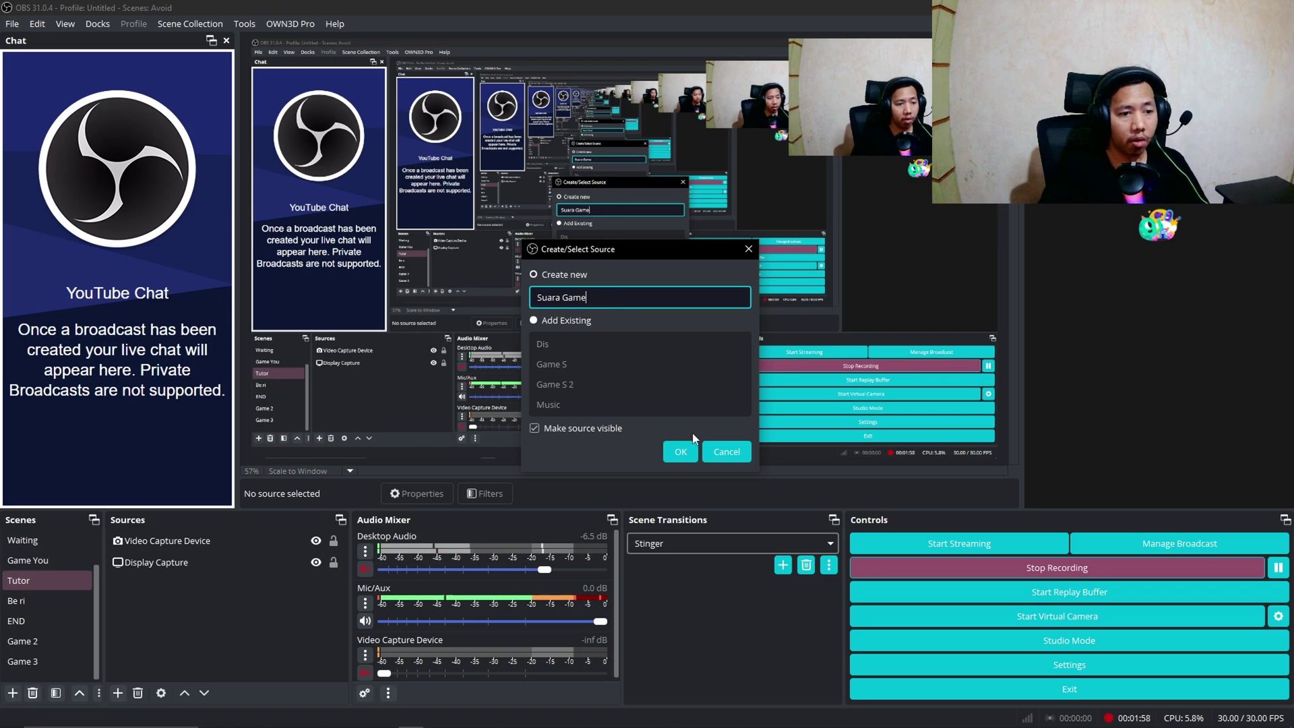
left_click(681, 452)
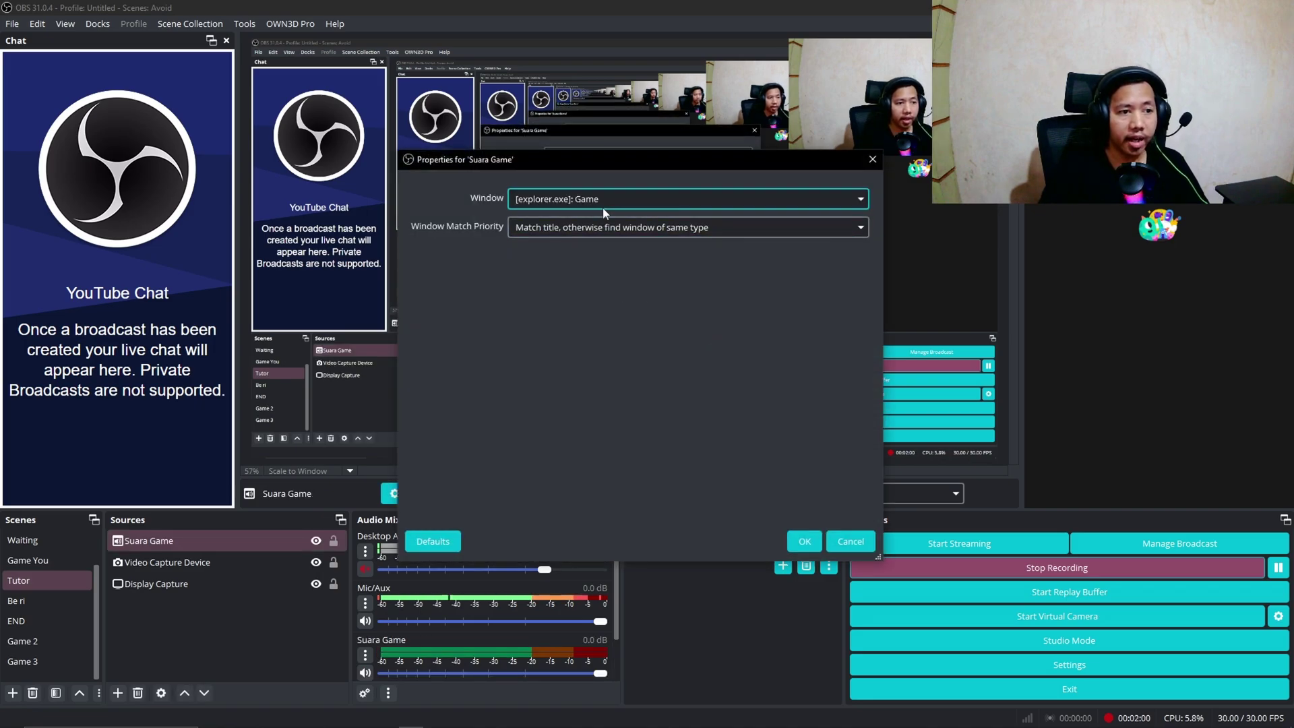
Set the Suara Game source to capture the "[ProjectZomboid64.exe]: Project Zomboid" window
left_click(605, 200)
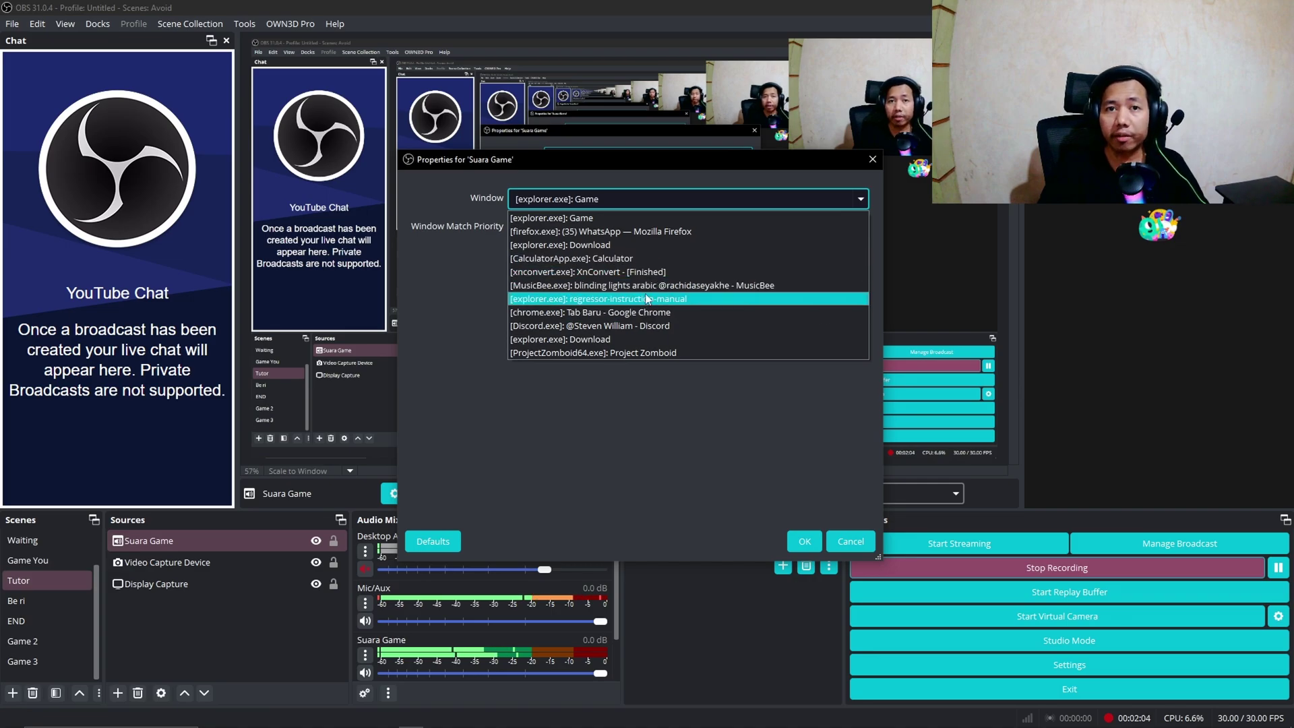
left_click(610, 353)
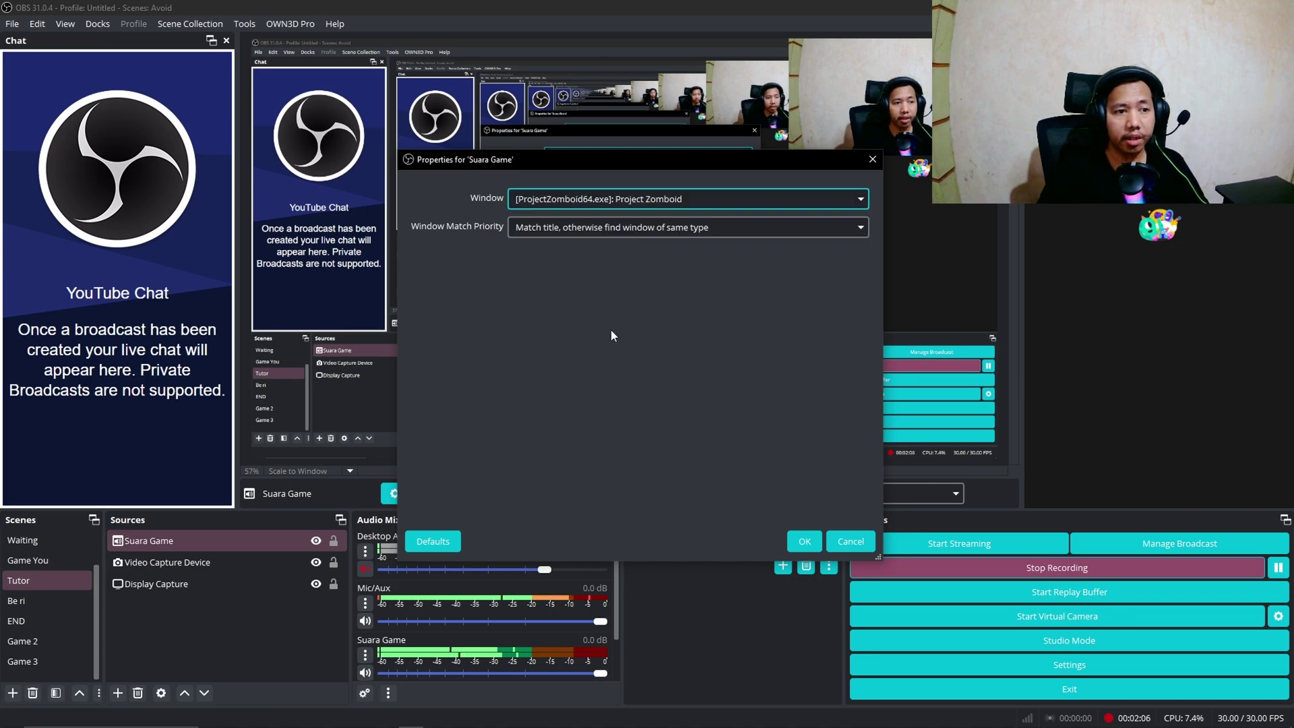
left_click(806, 541)
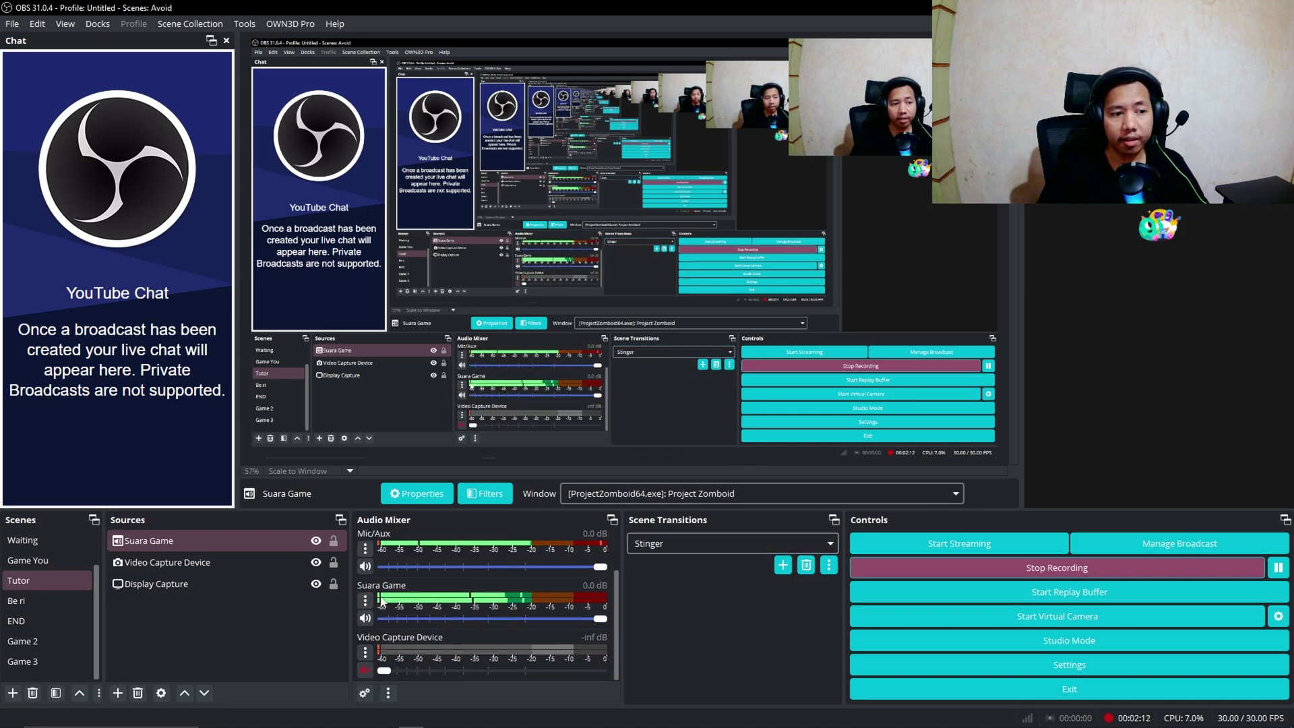
Compare the Desktop Audio and Suara Game level meters in the audio mixer
scroll(399, 571, "up", 2)
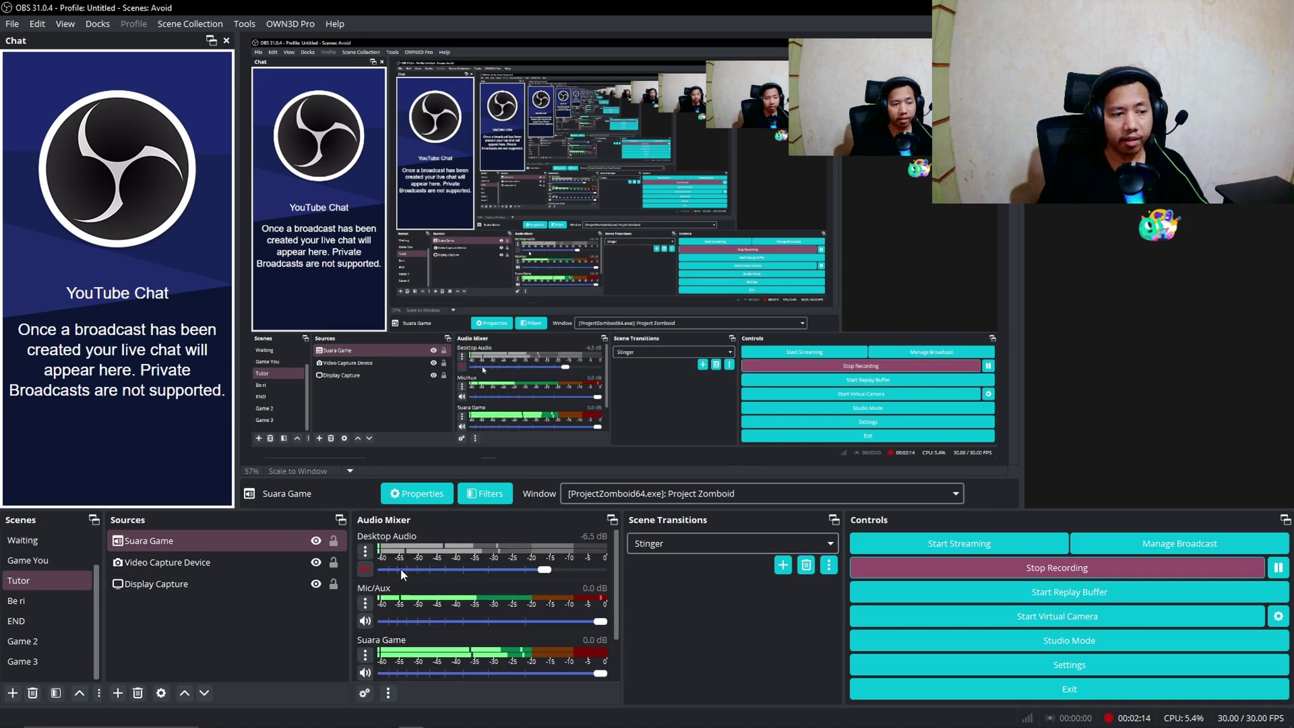
scroll(398, 597, "down", 2)
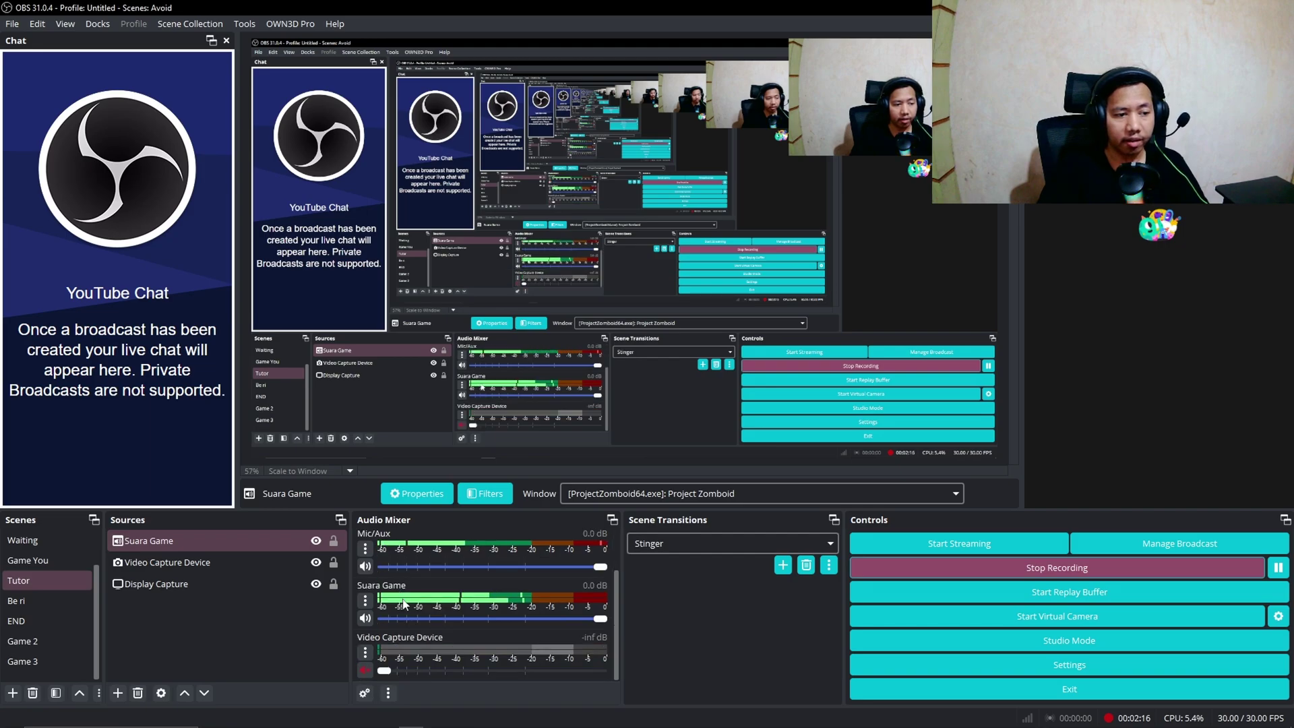
mouse_move(599, 618)
left_mouse_down()
mouse_move(581, 618)
mouse_move(617, 611)
left_mouse_up()
left_click(253, 549)
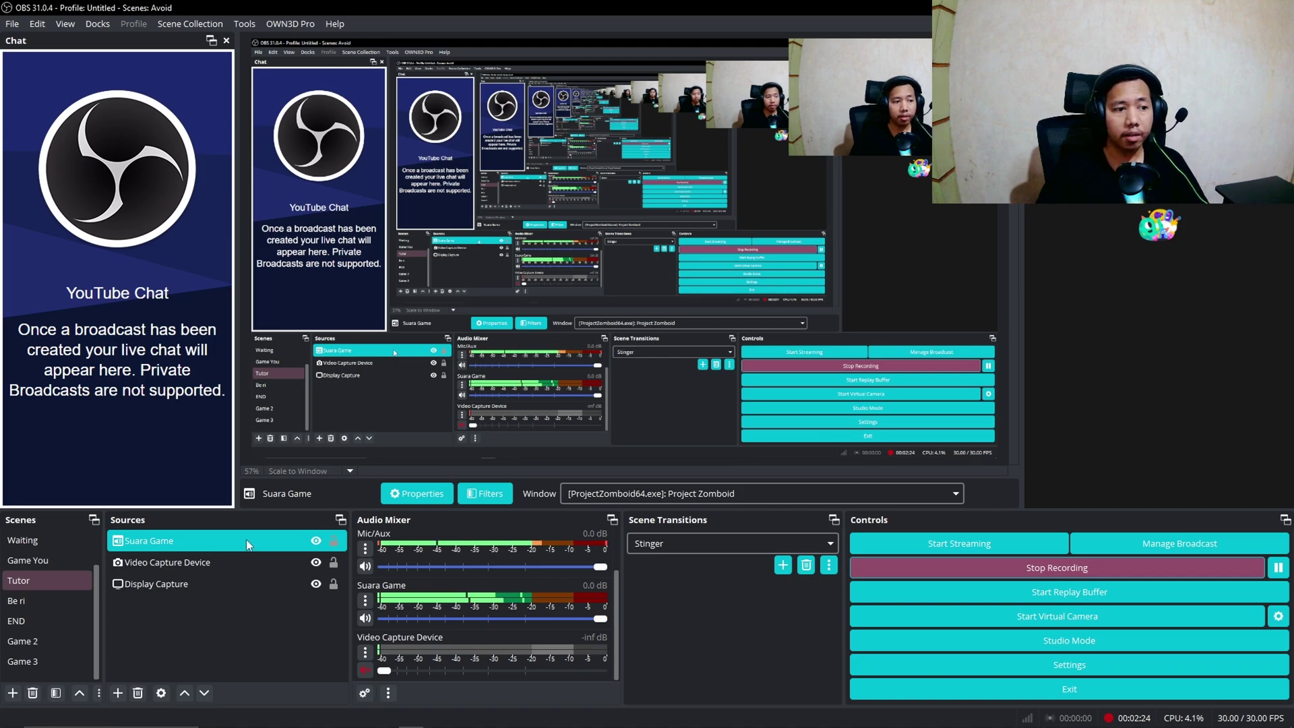
scroll(368, 553, "up", 2)
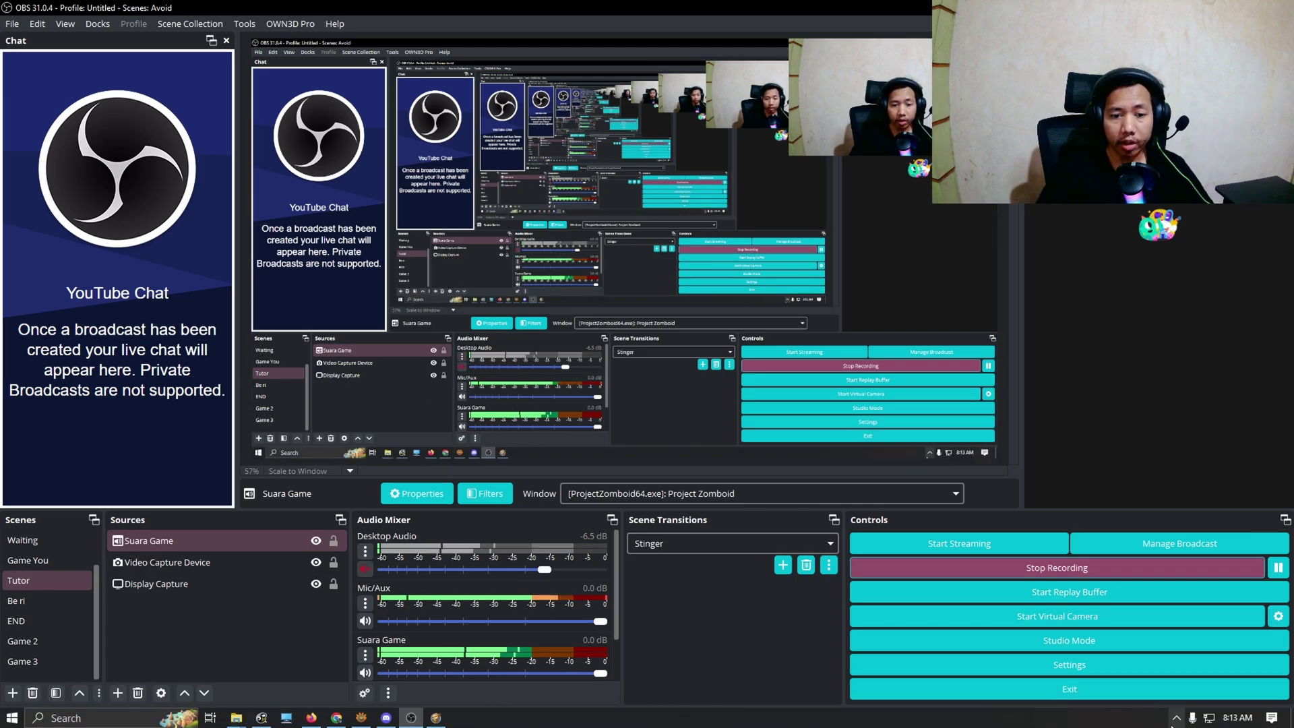
Switch to Discord, open the first server in the server list and join the Voice channel in its Meme category
left_click(1176, 717)
left_click(1166, 698)
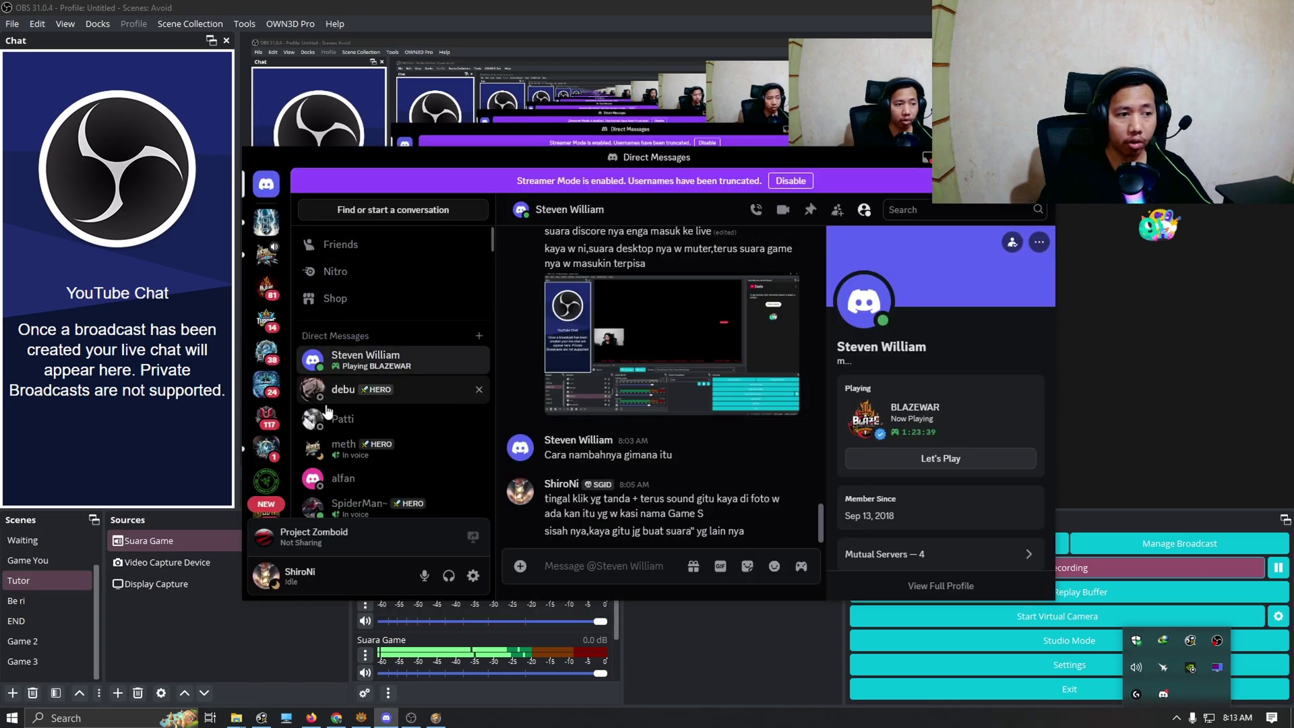
left_click(266, 222)
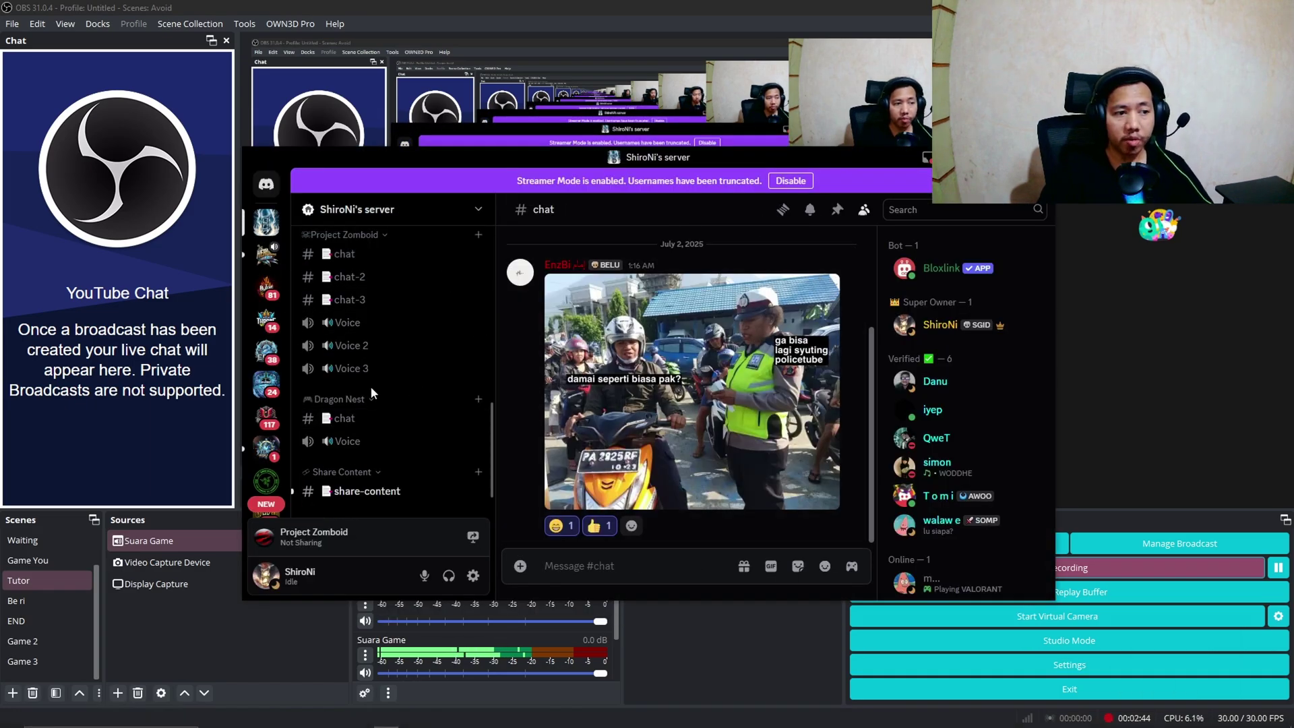
scroll(370, 391, "down", 2)
left_click(337, 500)
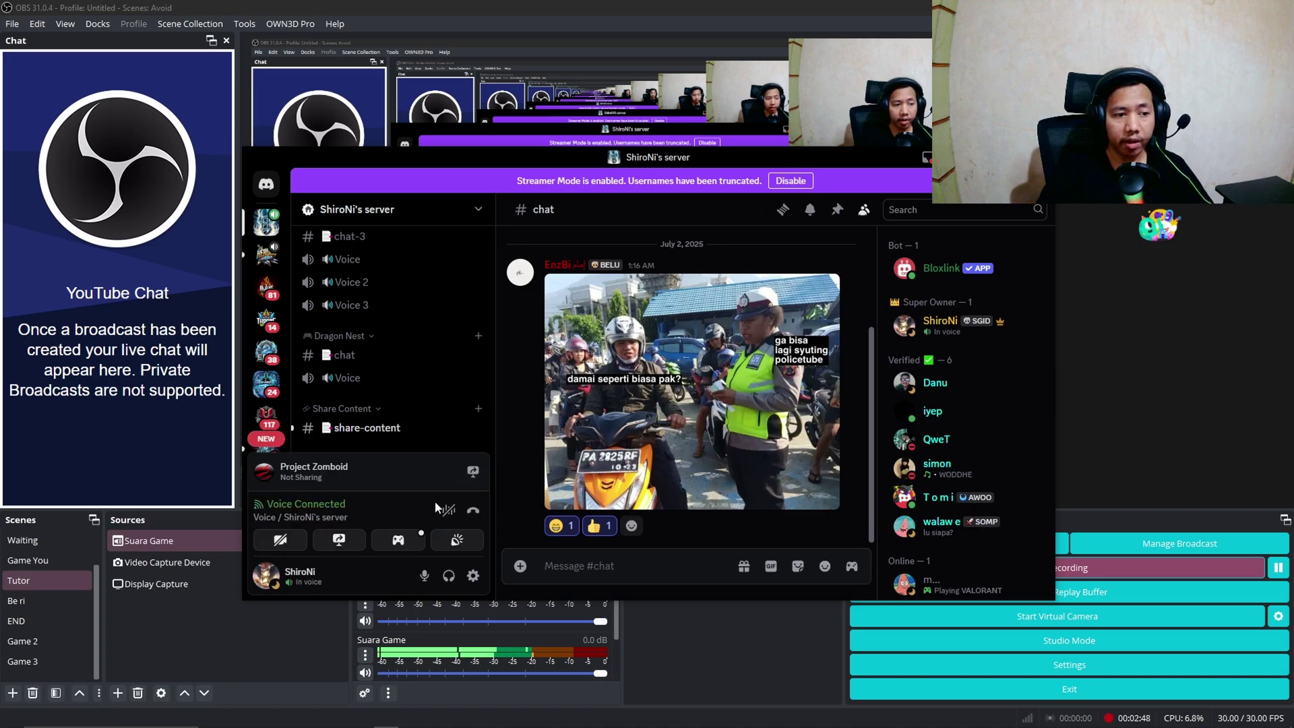
key("alt+Tab")
left_click(366, 568)
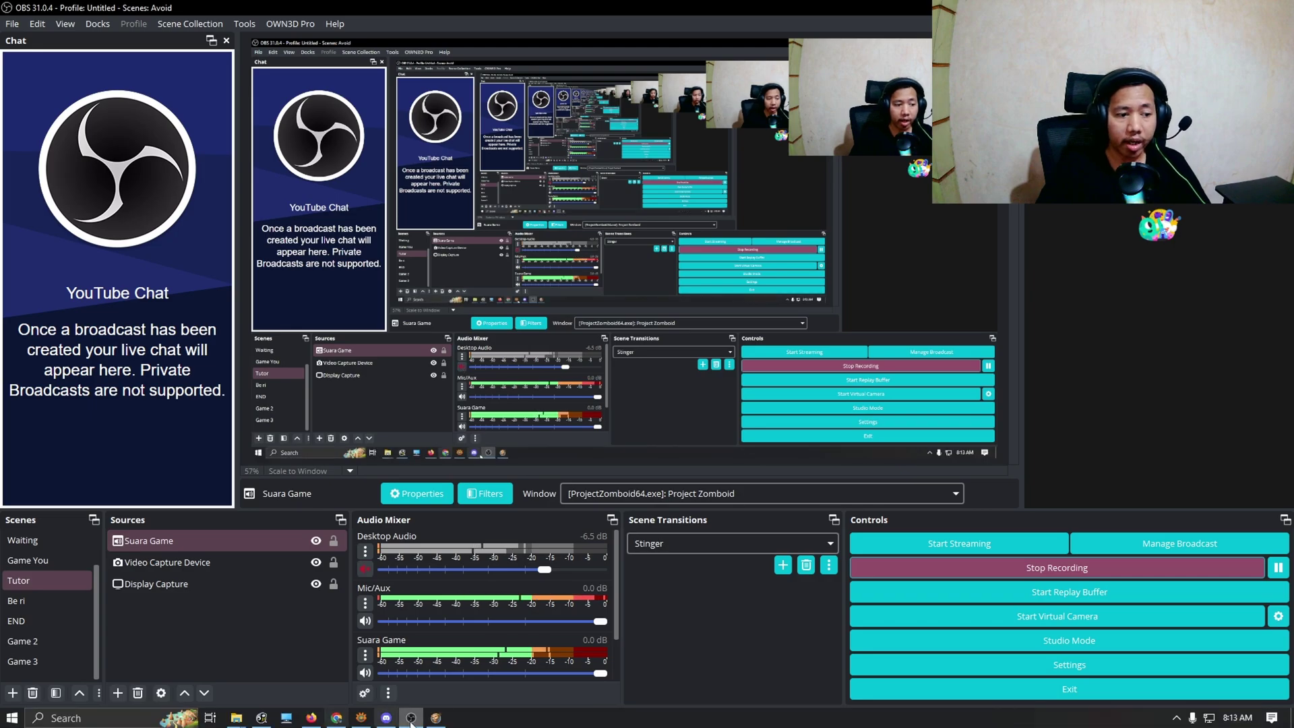
left_click(384, 718)
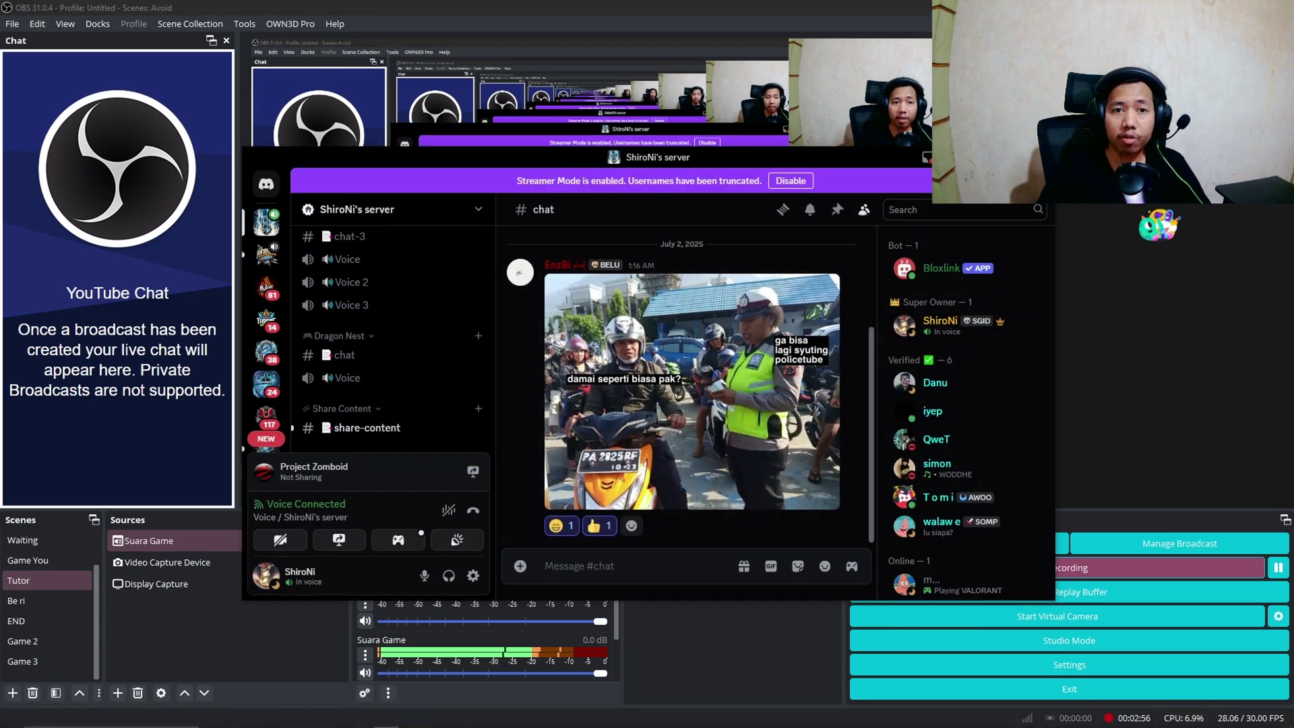
Return to OBS and add a new Application Audio Capture source named "Suara Discore"
left_click(215, 617)
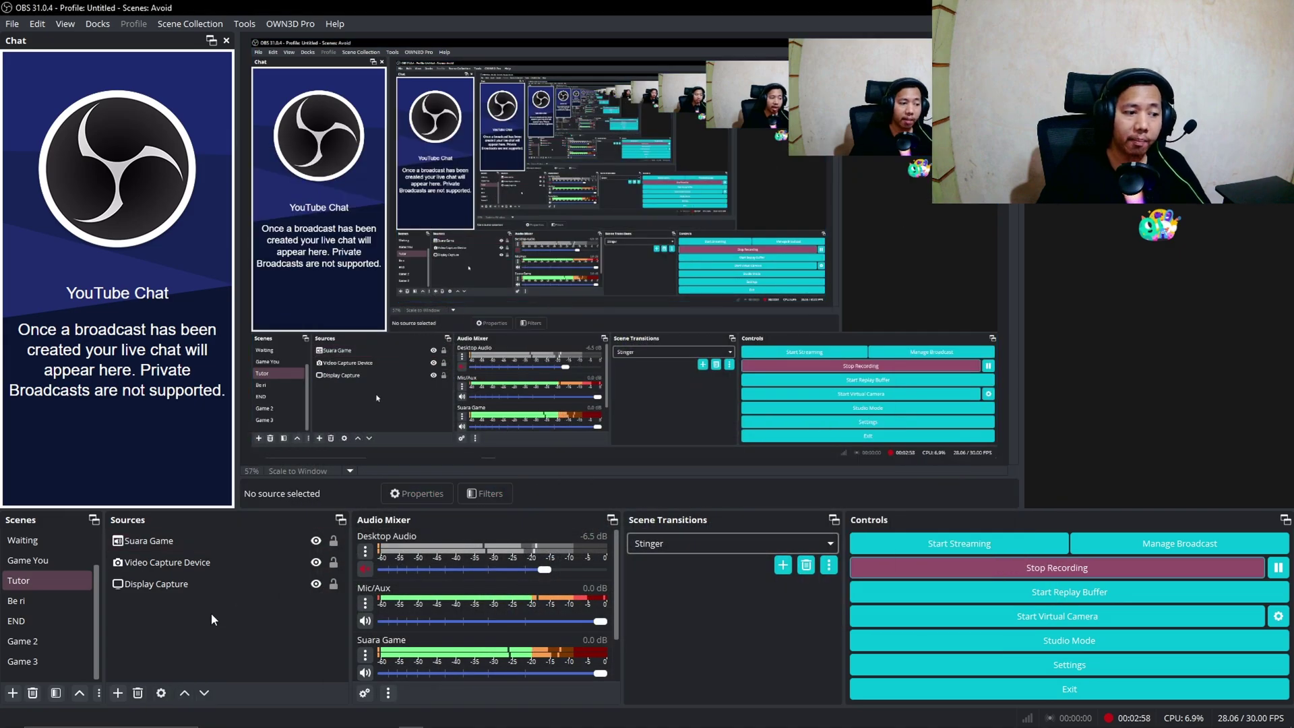
left_click(117, 693)
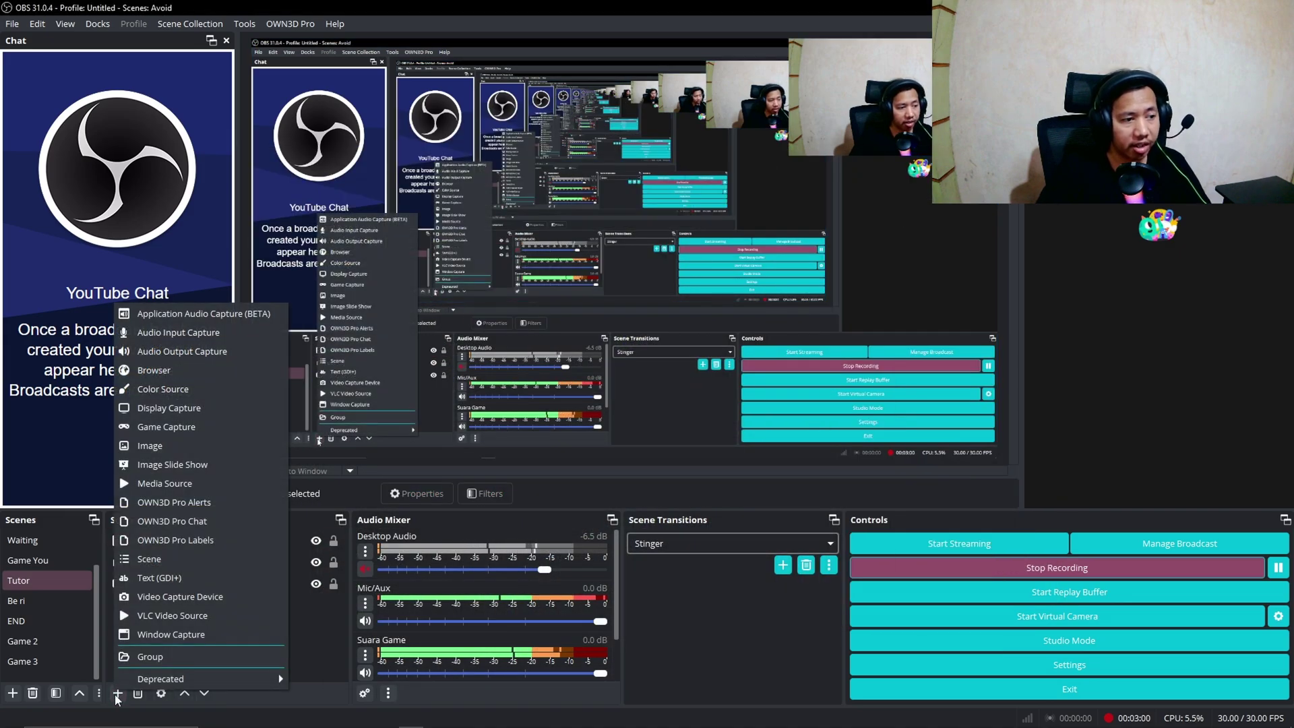
left_click(202, 314)
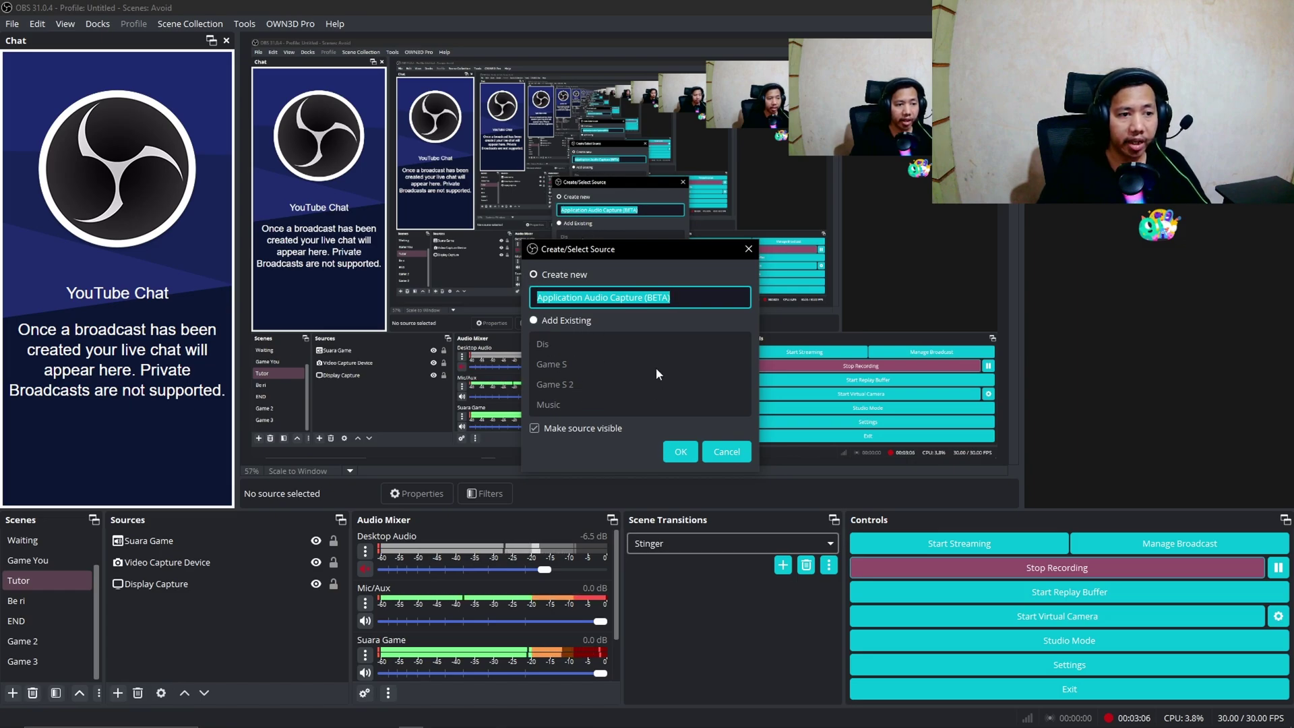
type("Suara Discore")
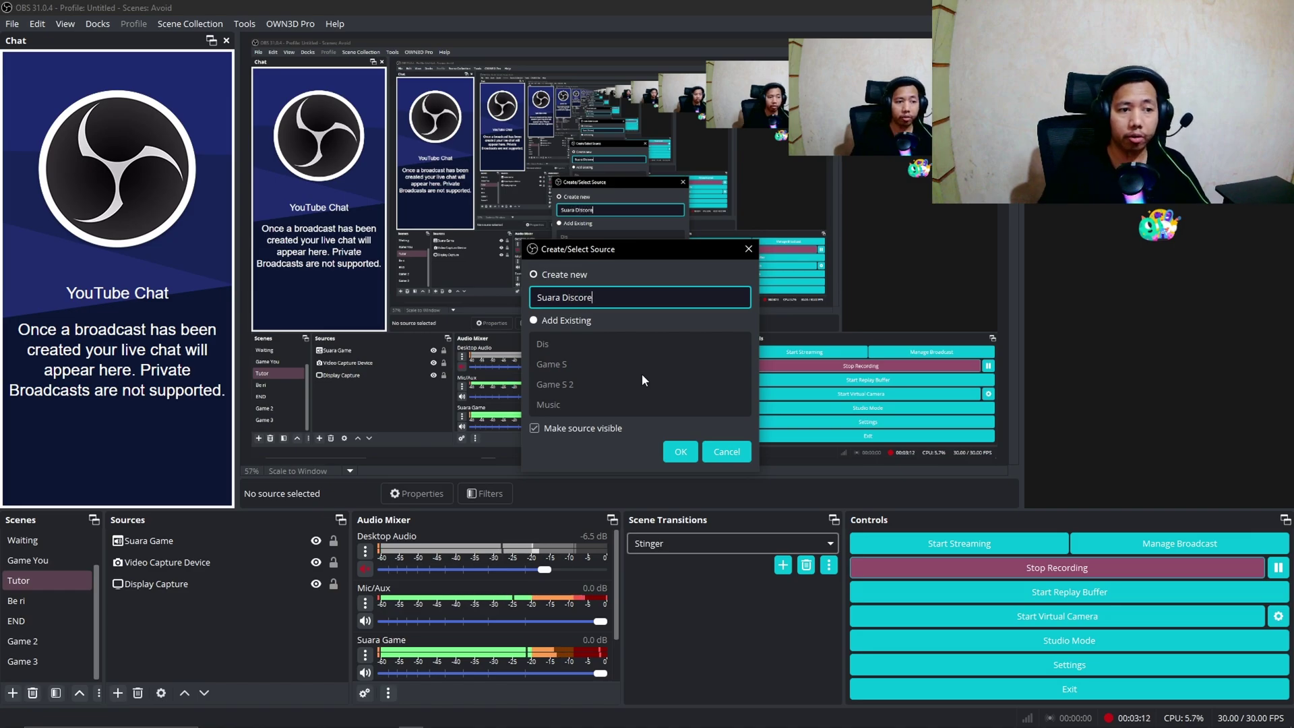
left_click(680, 450)
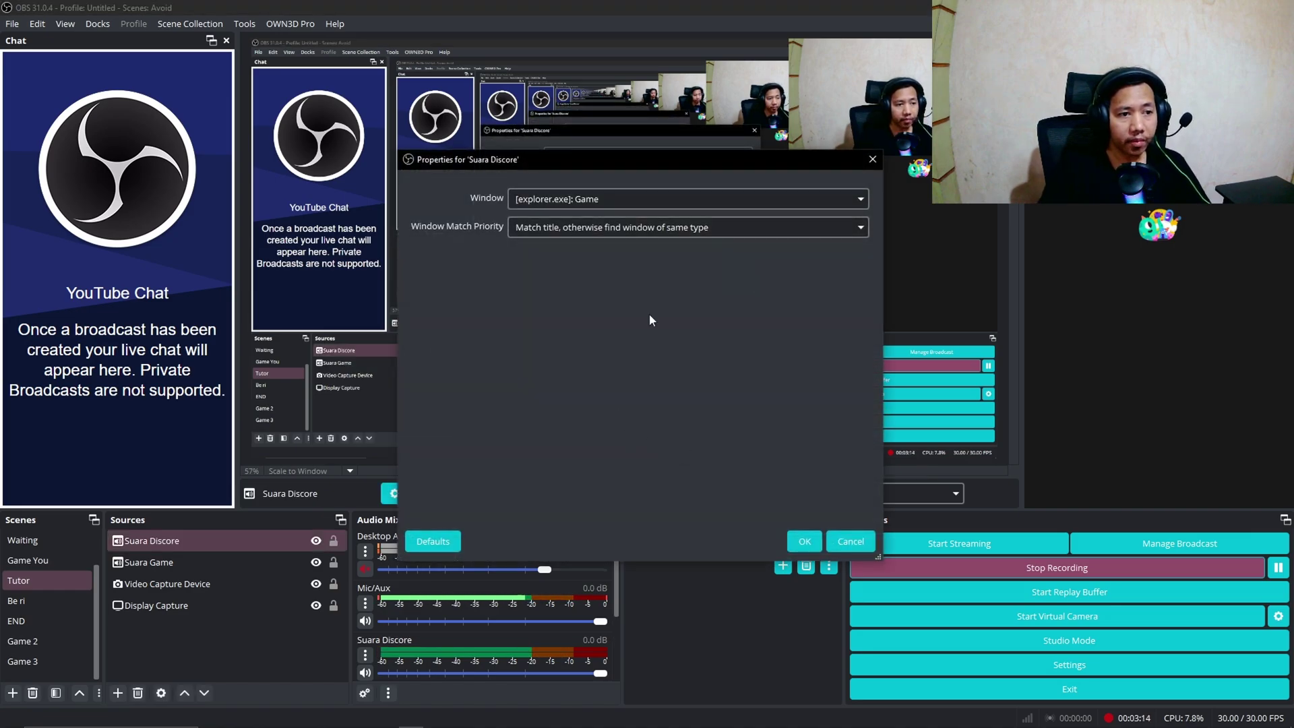
Set the Suara Discore source to capture the Discord.exe window showing the #chat channel
left_click(684, 197)
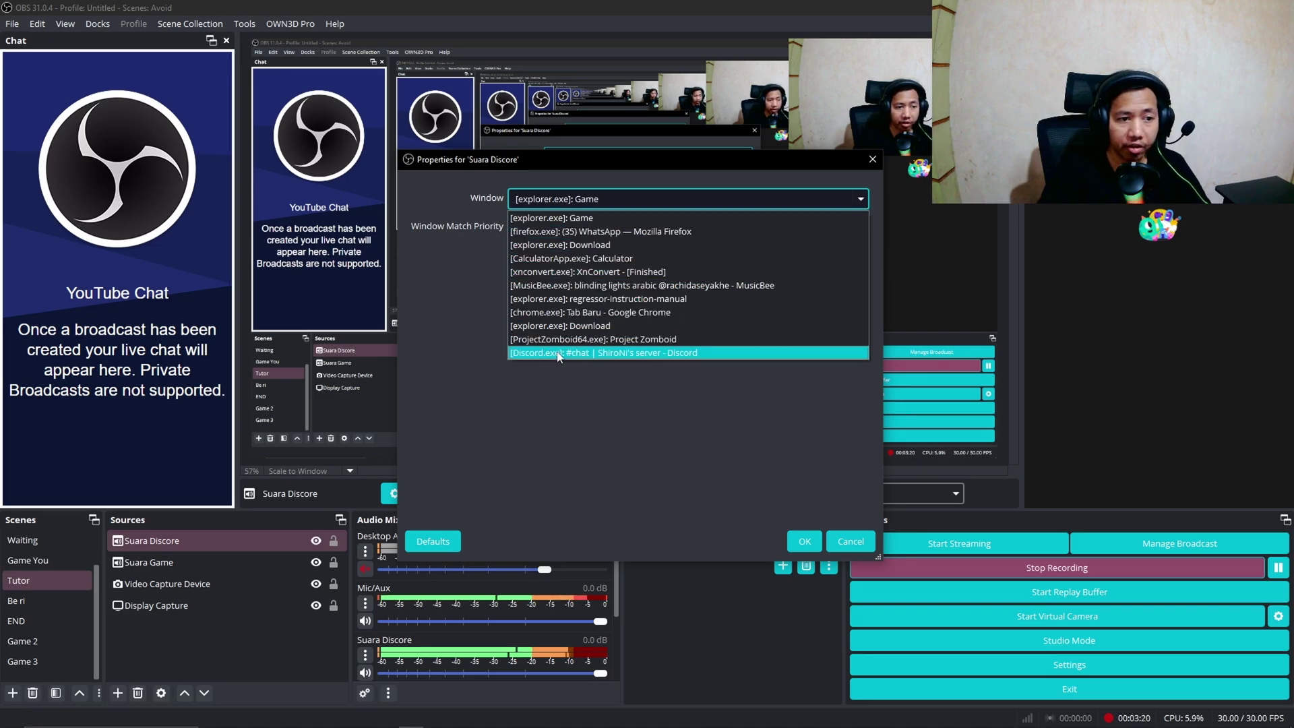
left_click(581, 354)
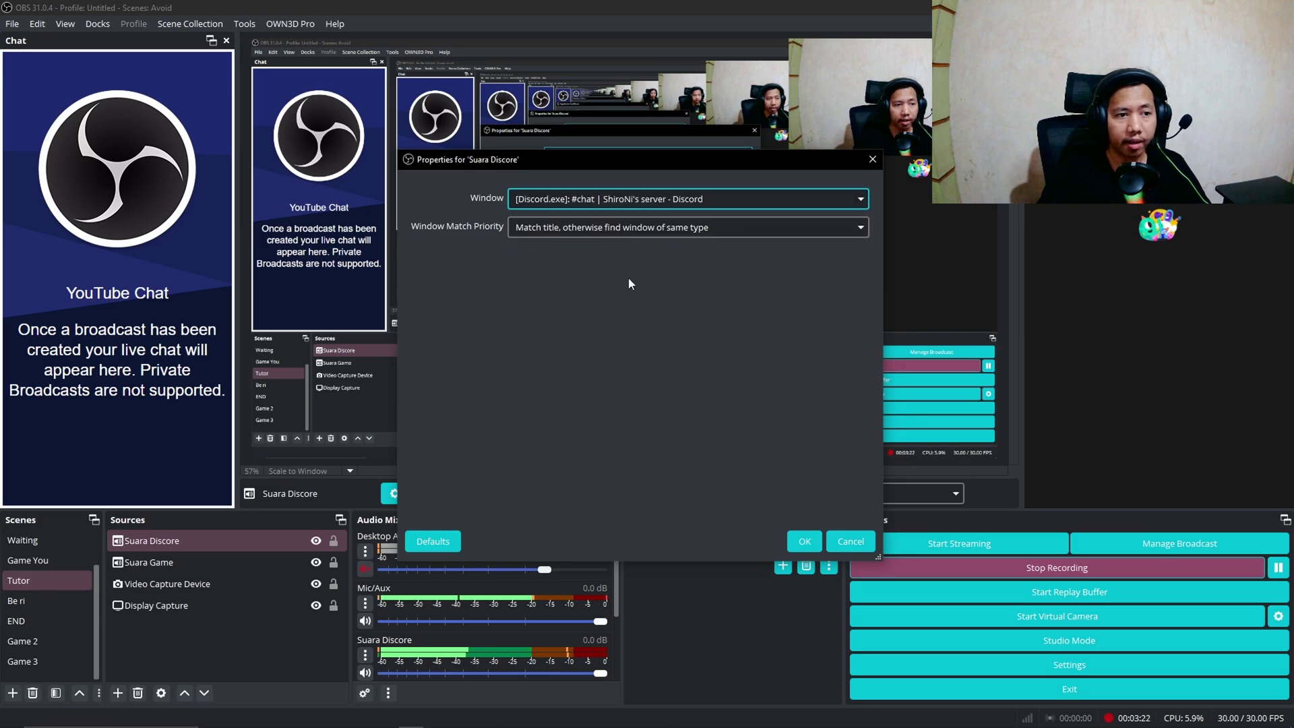
left_click(800, 539)
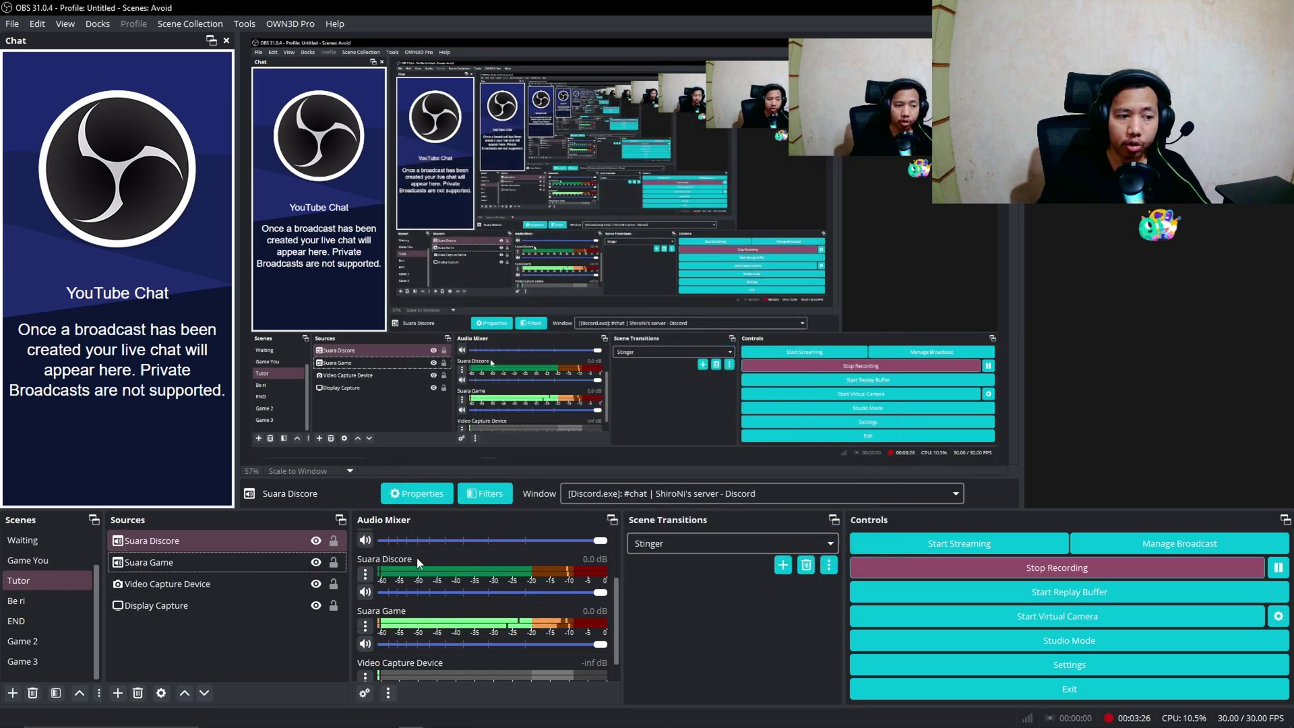
Switch to Discord to view the members of the joined voice channel, and return to the OBS mixer
mouse_move(394, 721)
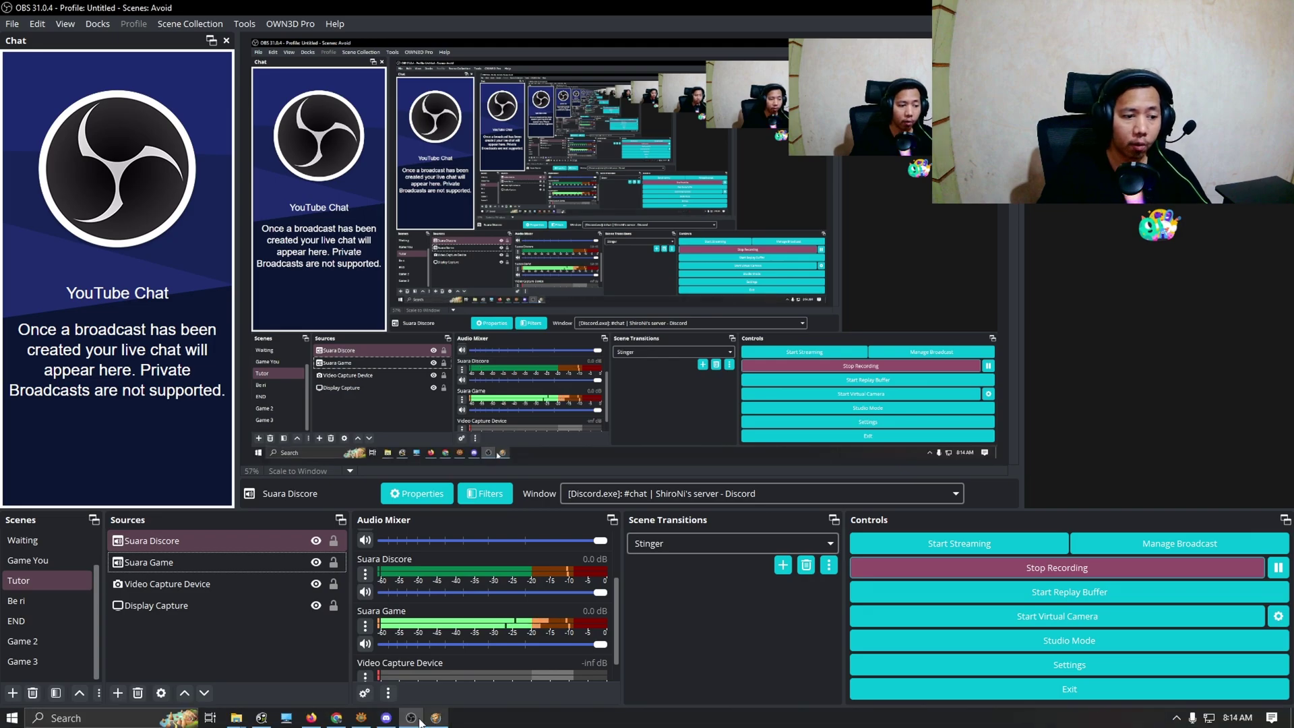
left_click(388, 718)
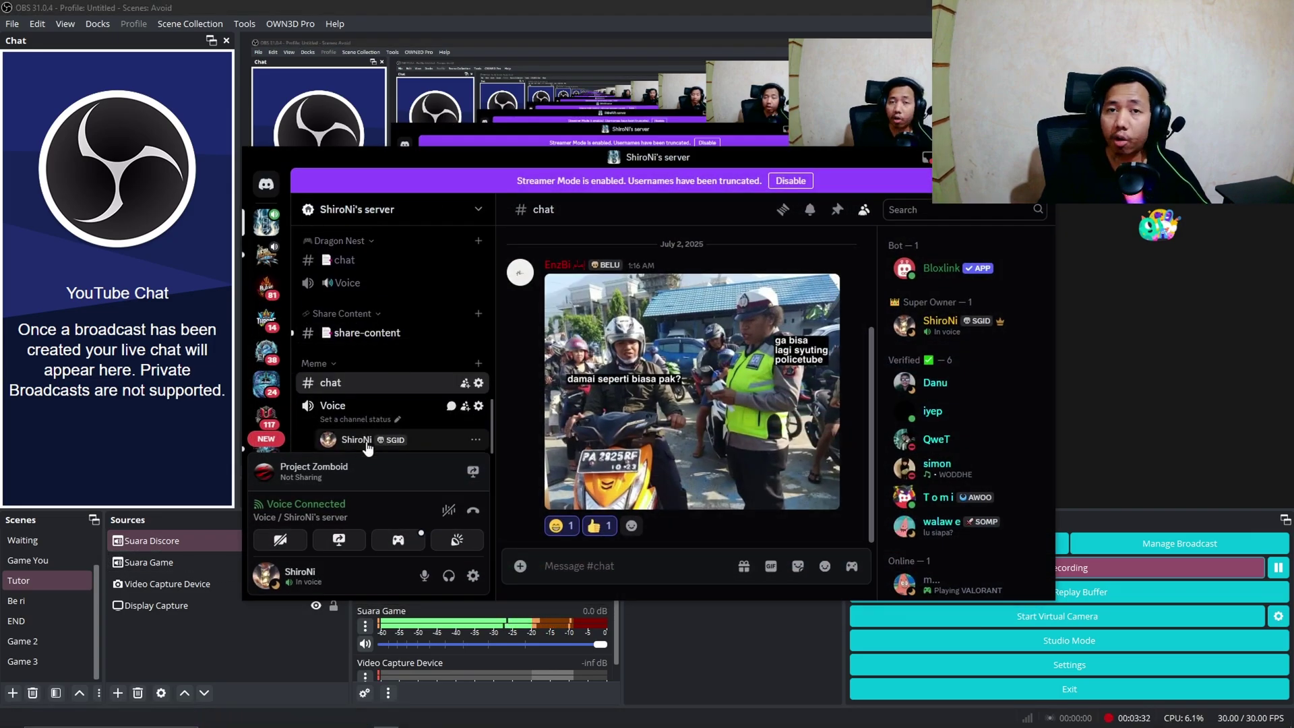
left_click(381, 629)
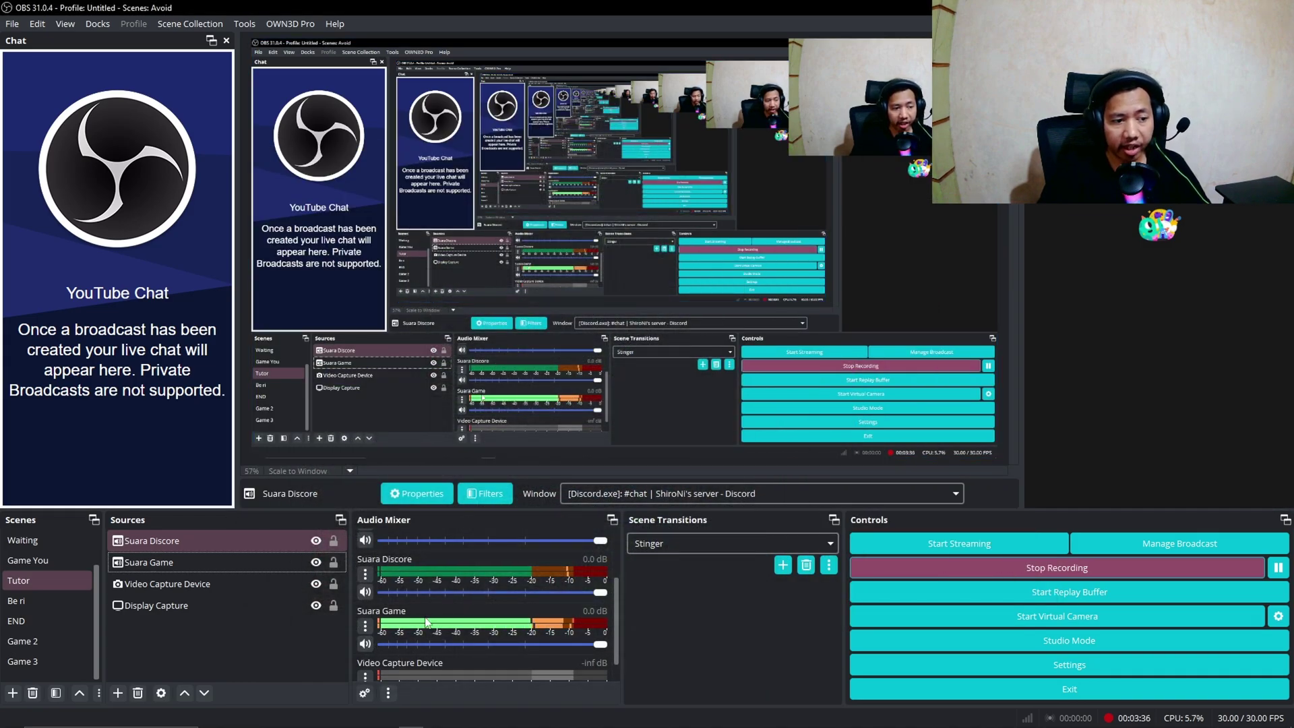
Switch to Project Zomboid and quit the game
mouse_move(364, 724)
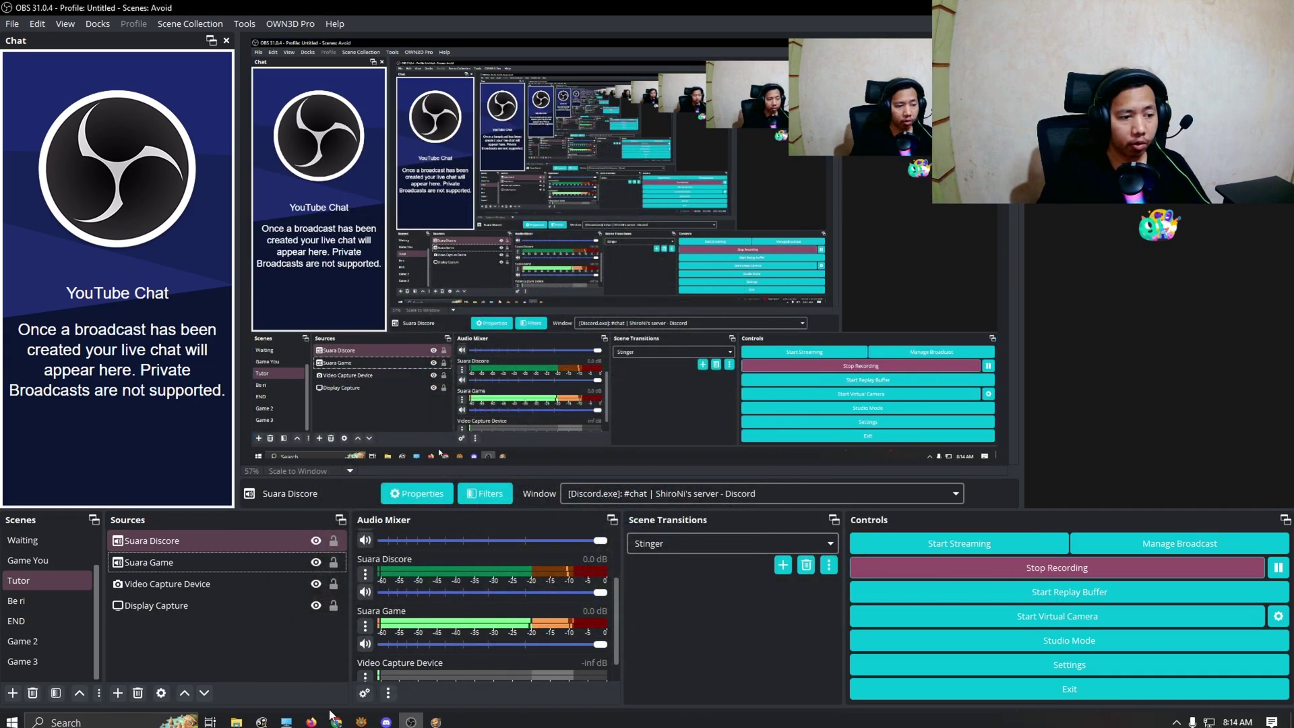
left_click(436, 718)
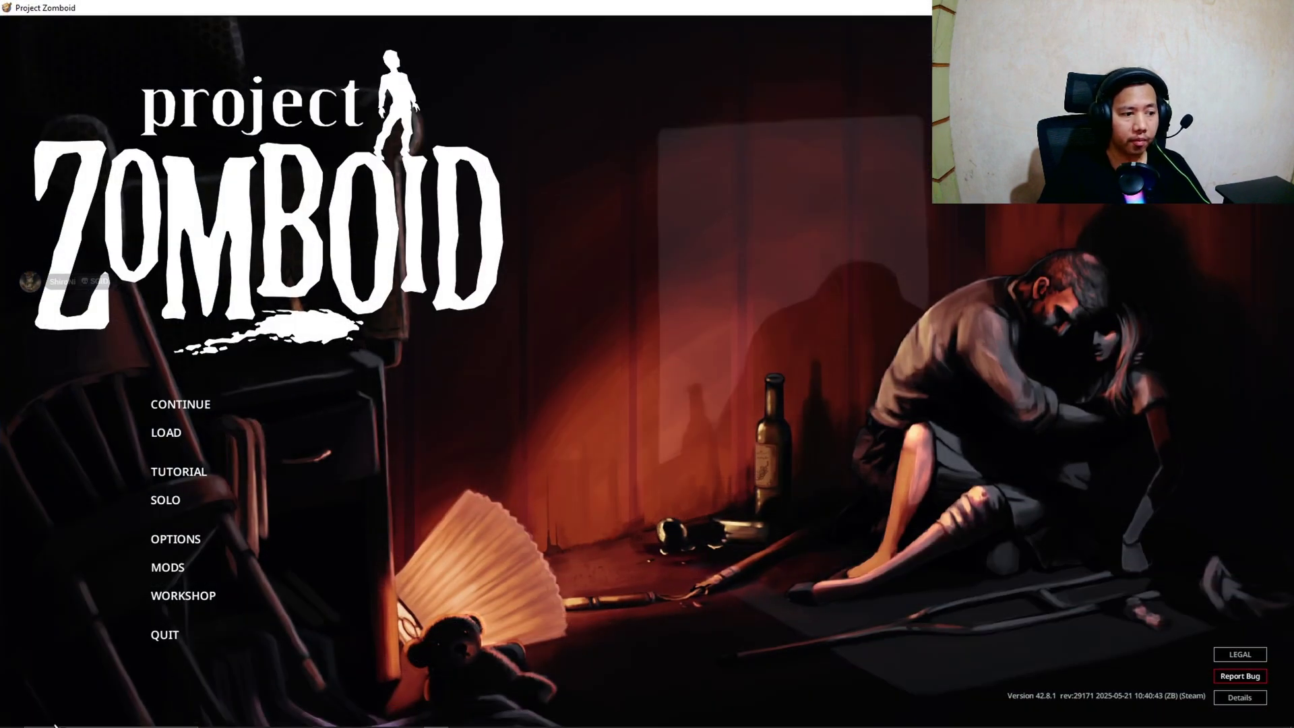
left_click(164, 637)
left_click(621, 398)
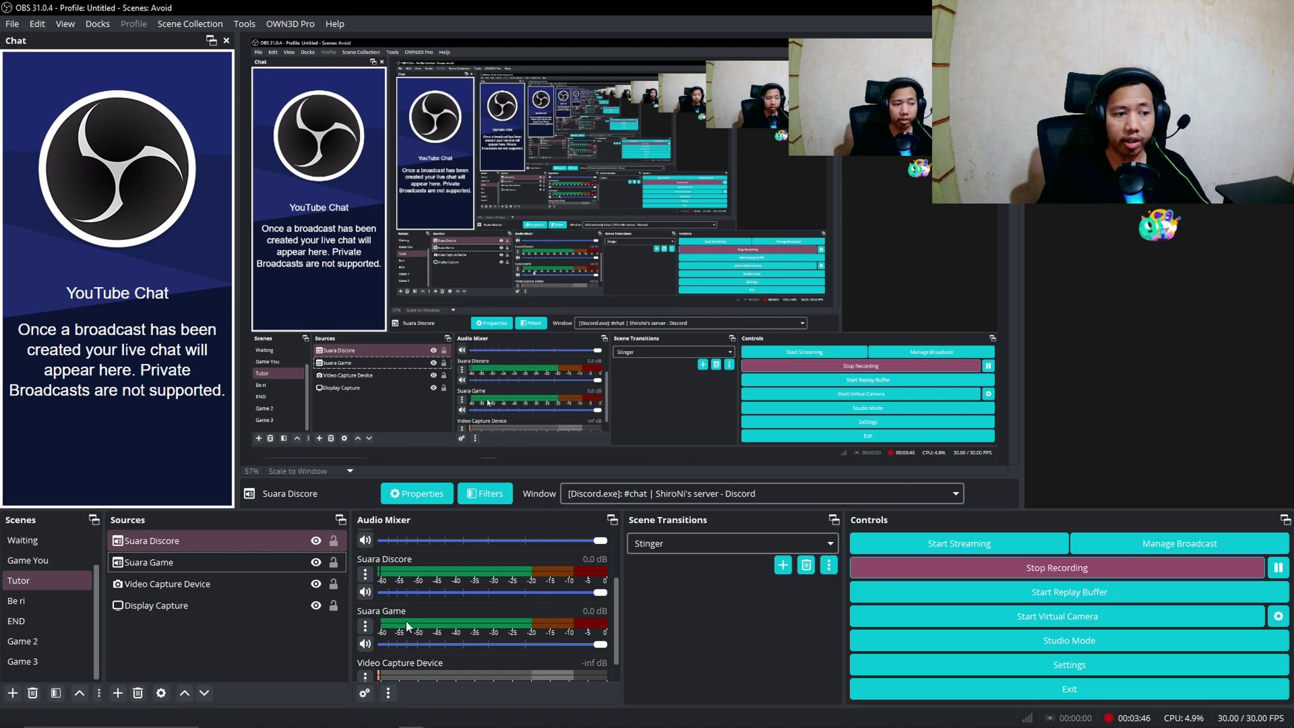
Switch to Google Chrome, view the YouTube channel page in a separate tab, and return to OBS with only the new-tab page left open
left_click(118, 693)
left_click(179, 316)
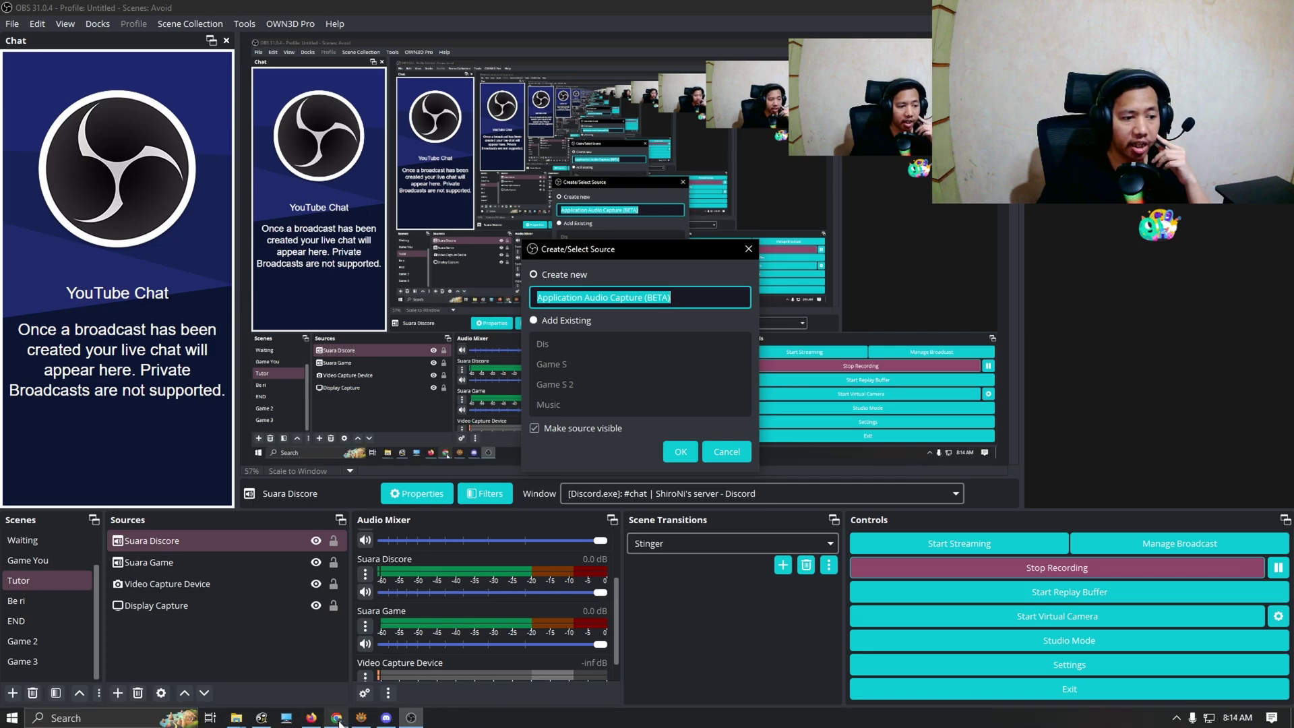
left_click(337, 719)
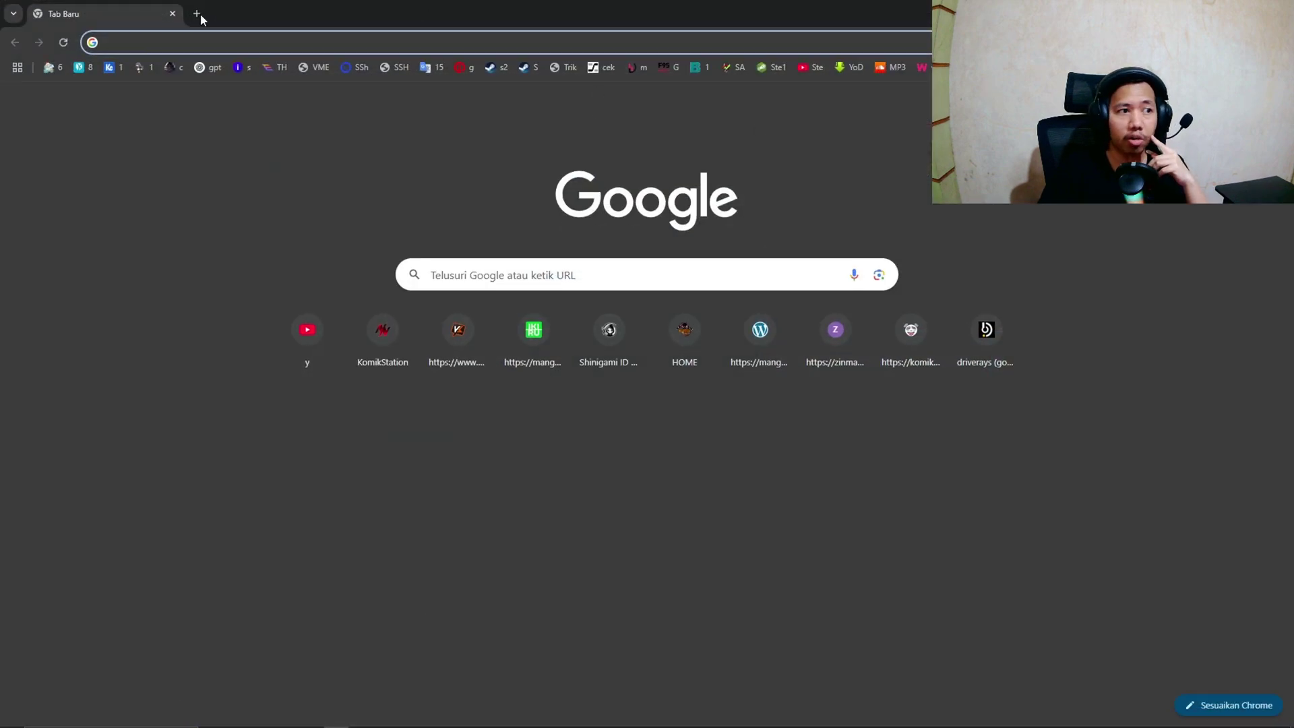
left_click(198, 15)
left_click(306, 337)
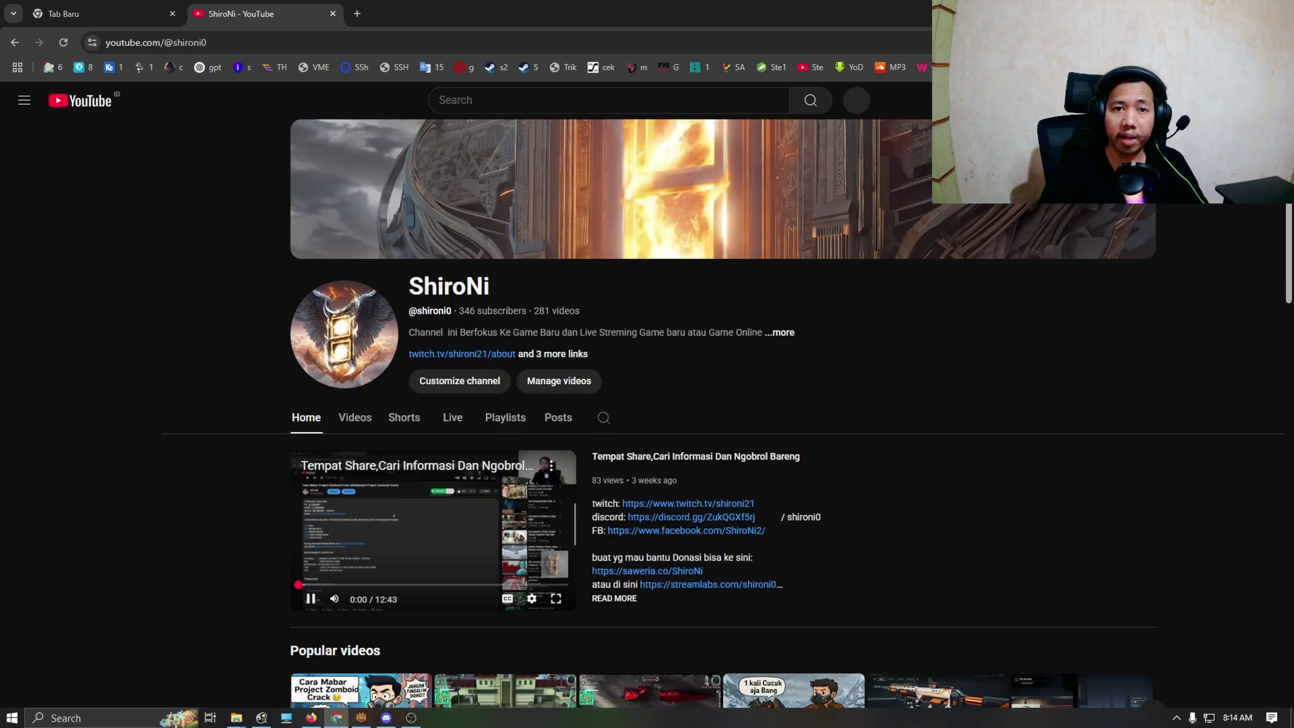
left_click(332, 14)
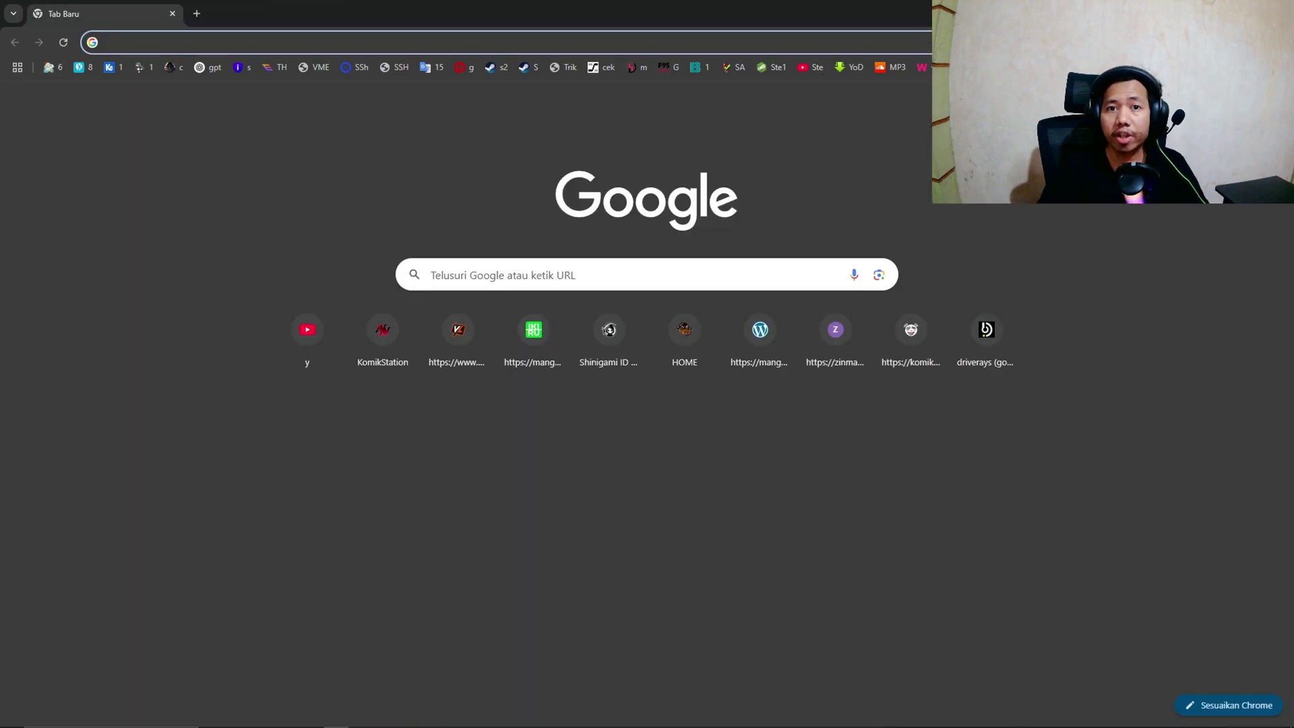
left_click(1217, 9)
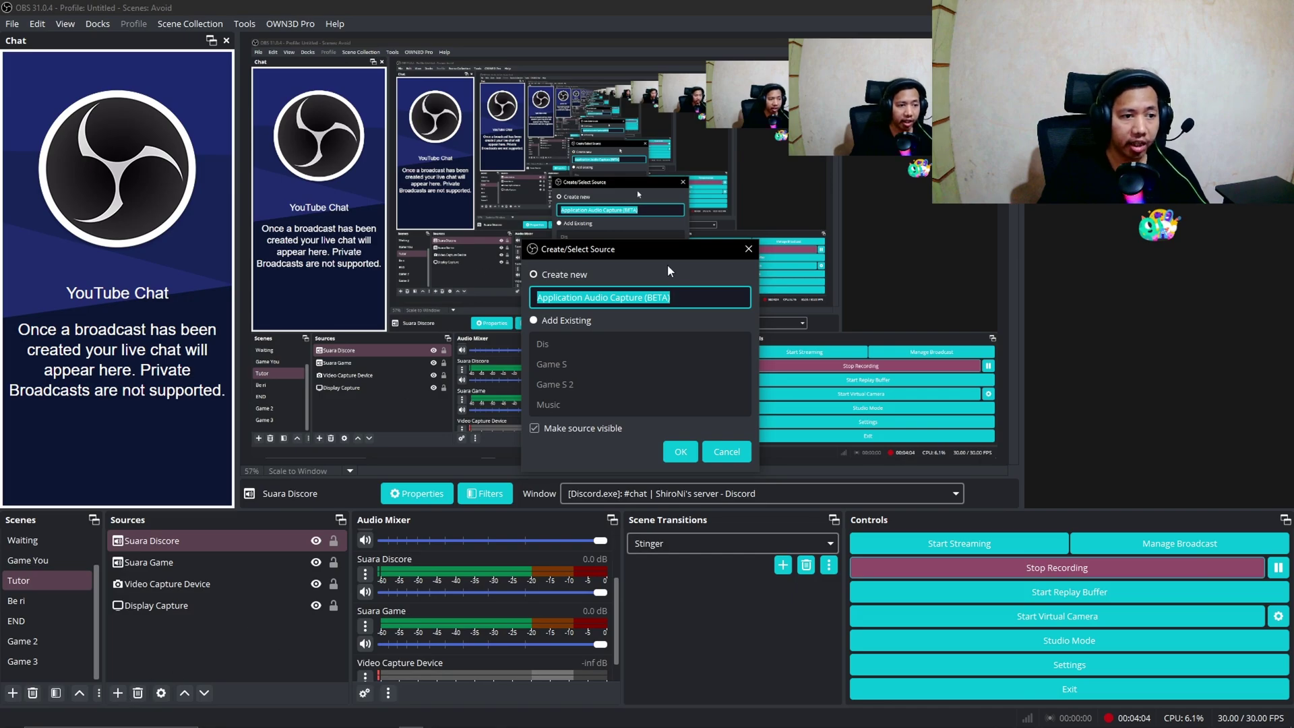
Discard the pending source and add a new Application Audio Capture source named "Suara Googe"
left_click(727, 451)
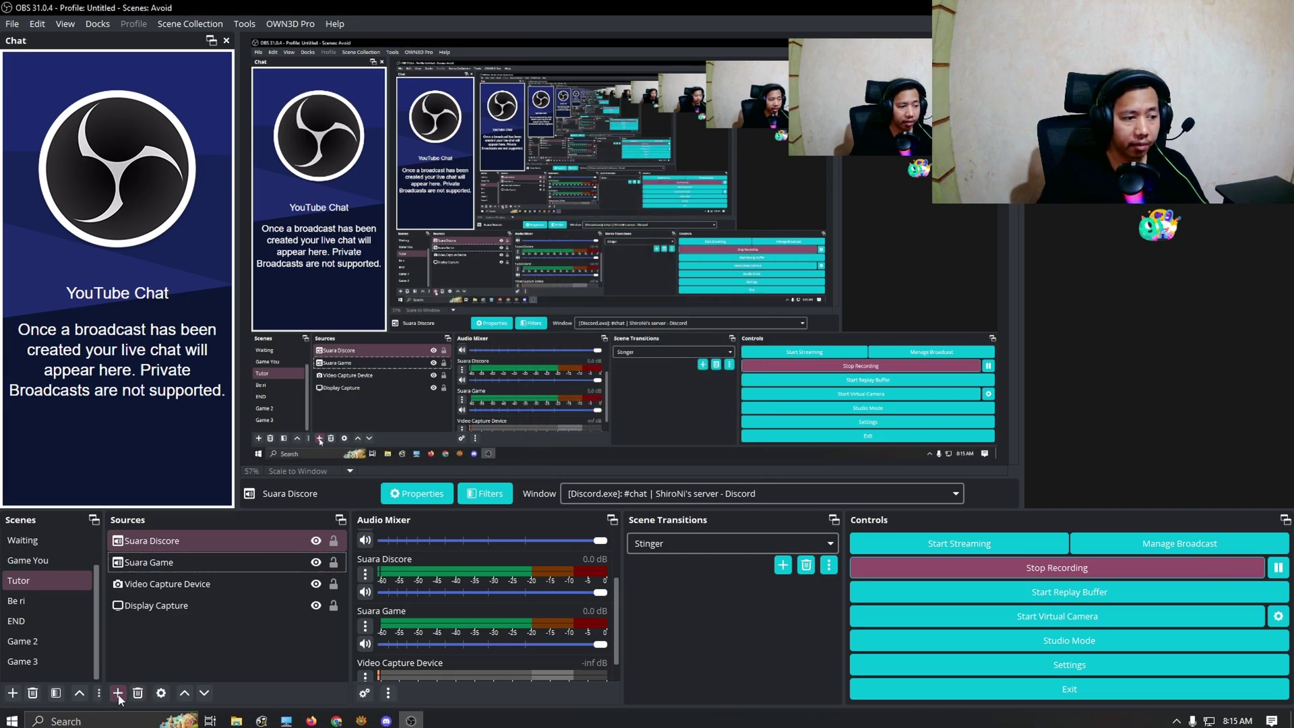
left_click(118, 693)
left_click(196, 318)
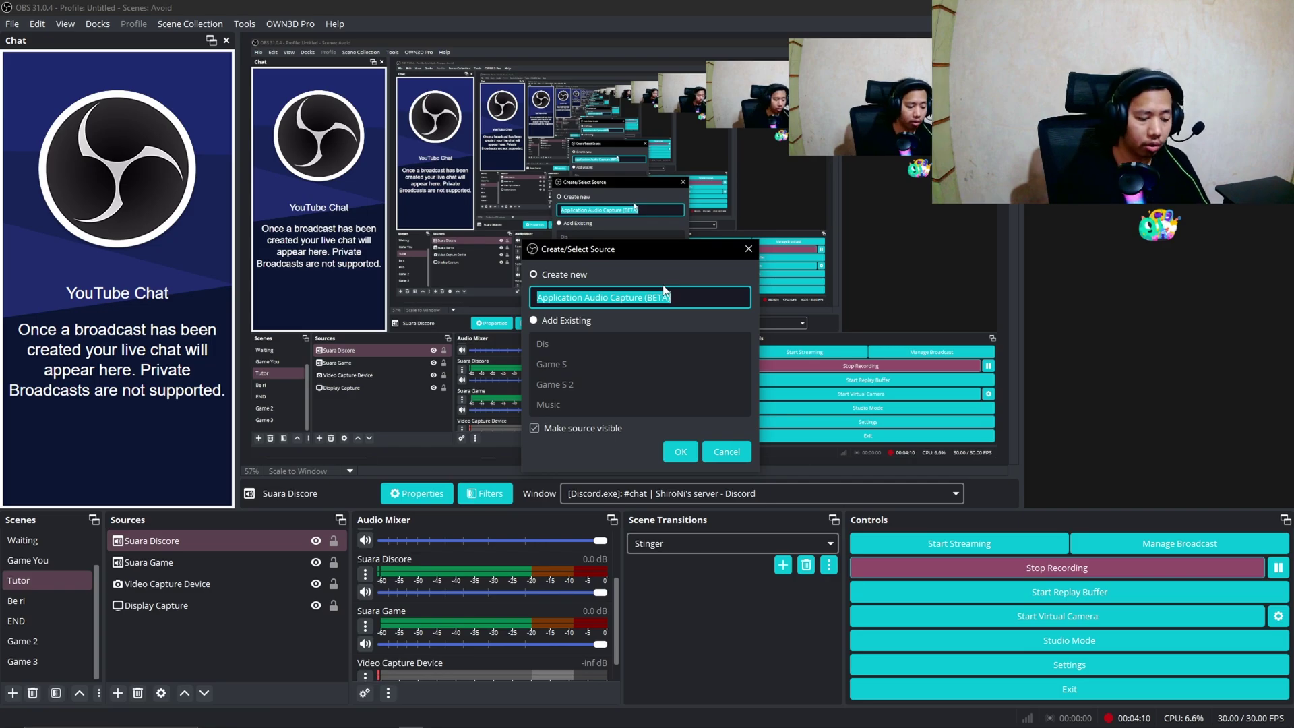
type("Suara")
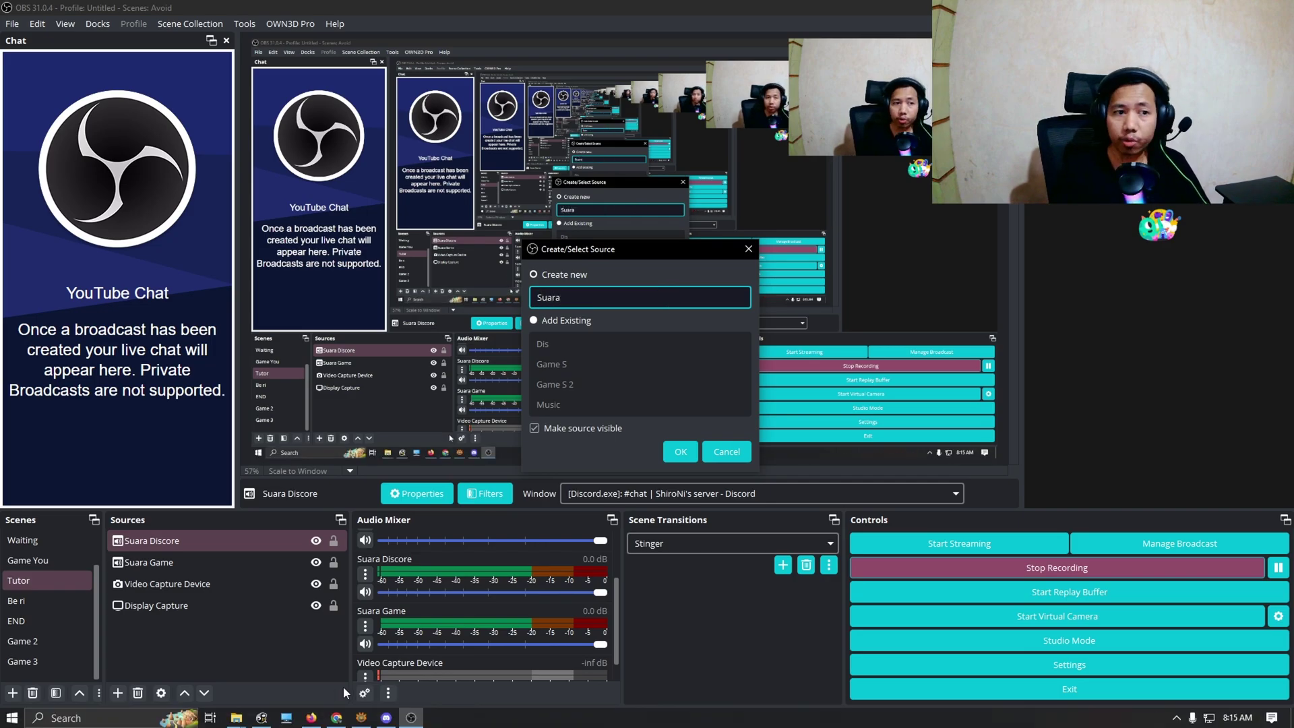
type(" Googe")
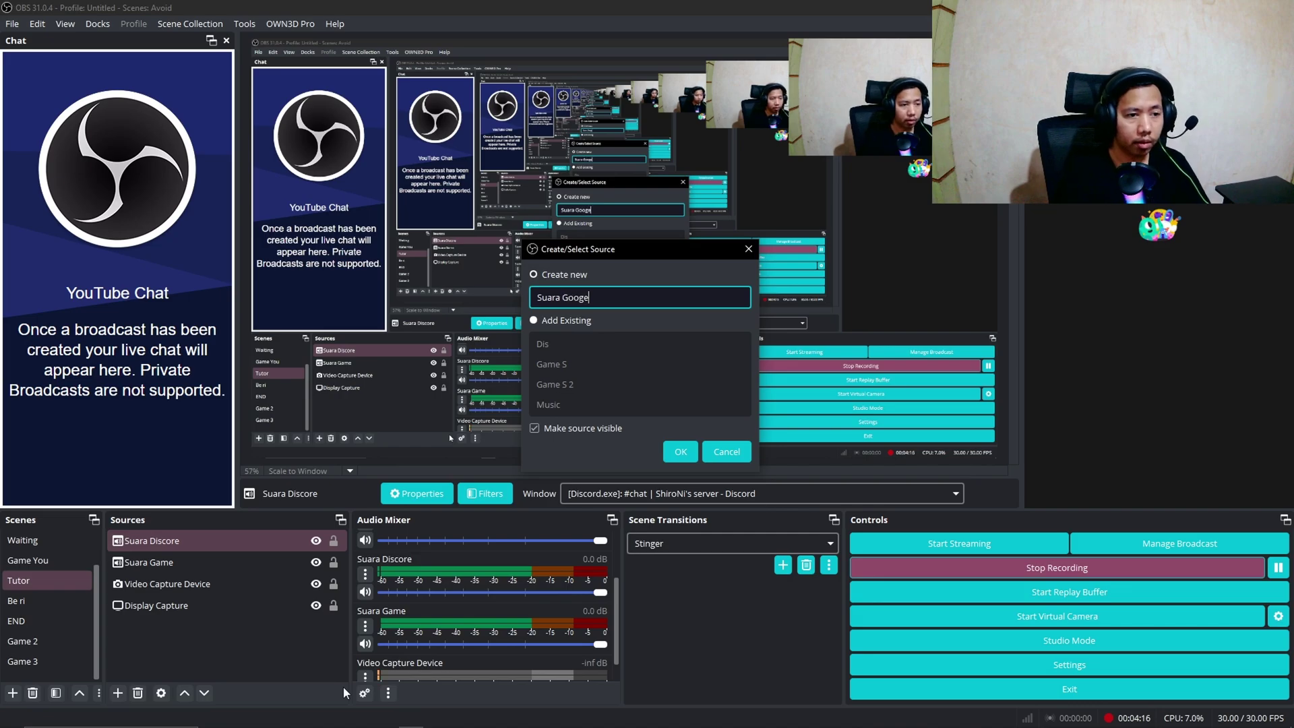
left_click(673, 459)
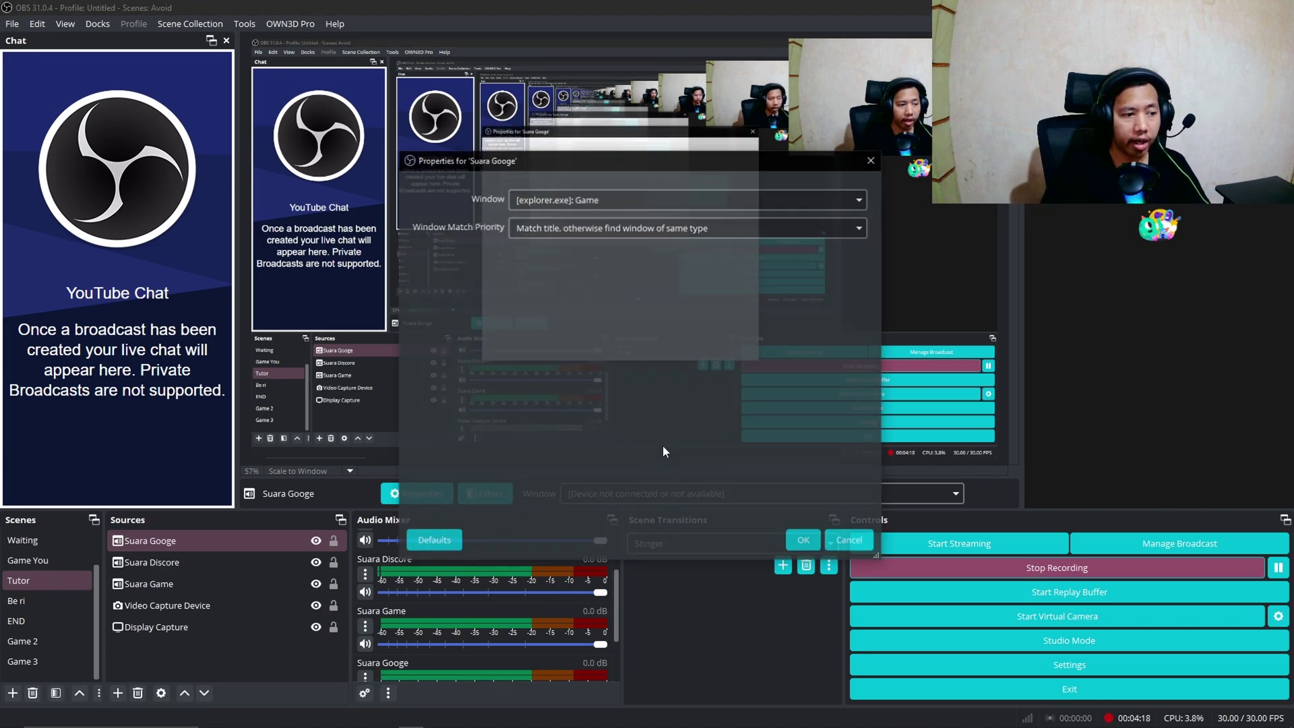
Set the Suara Googe source to capture the chrome.exe window "Tab Baru - Google Chrome"
left_click(681, 201)
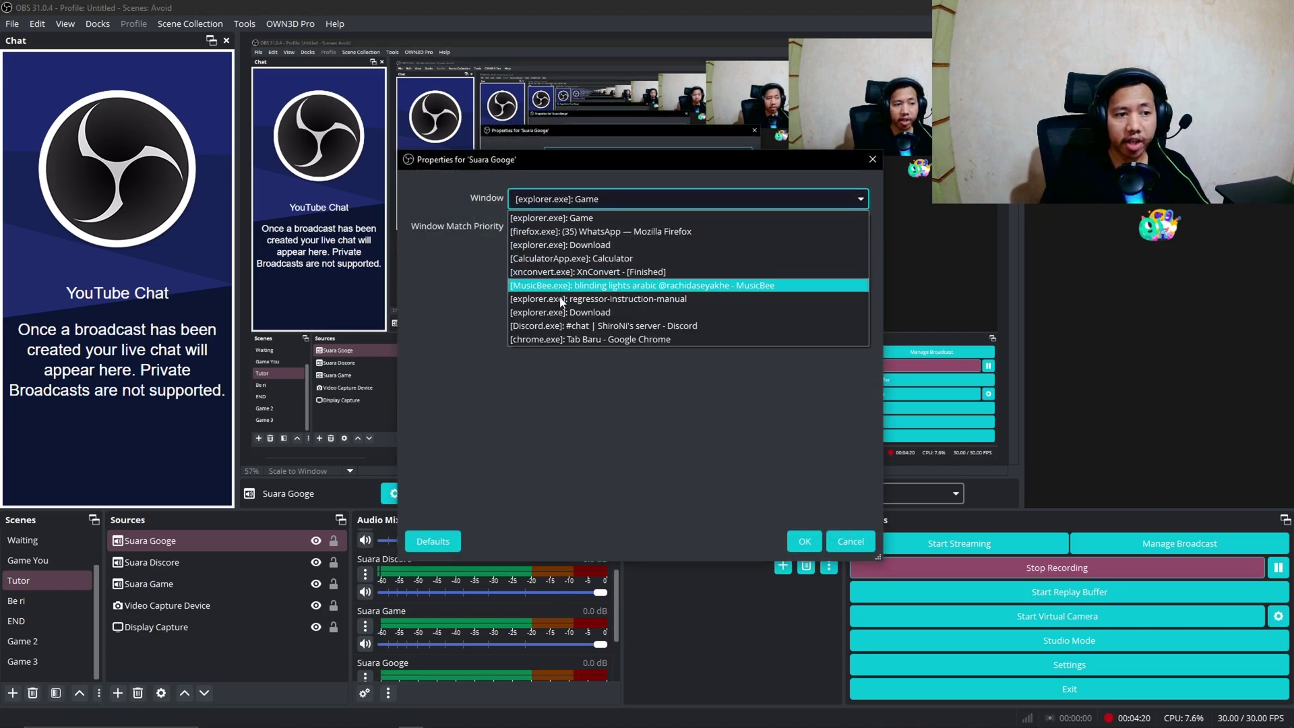
left_click(559, 340)
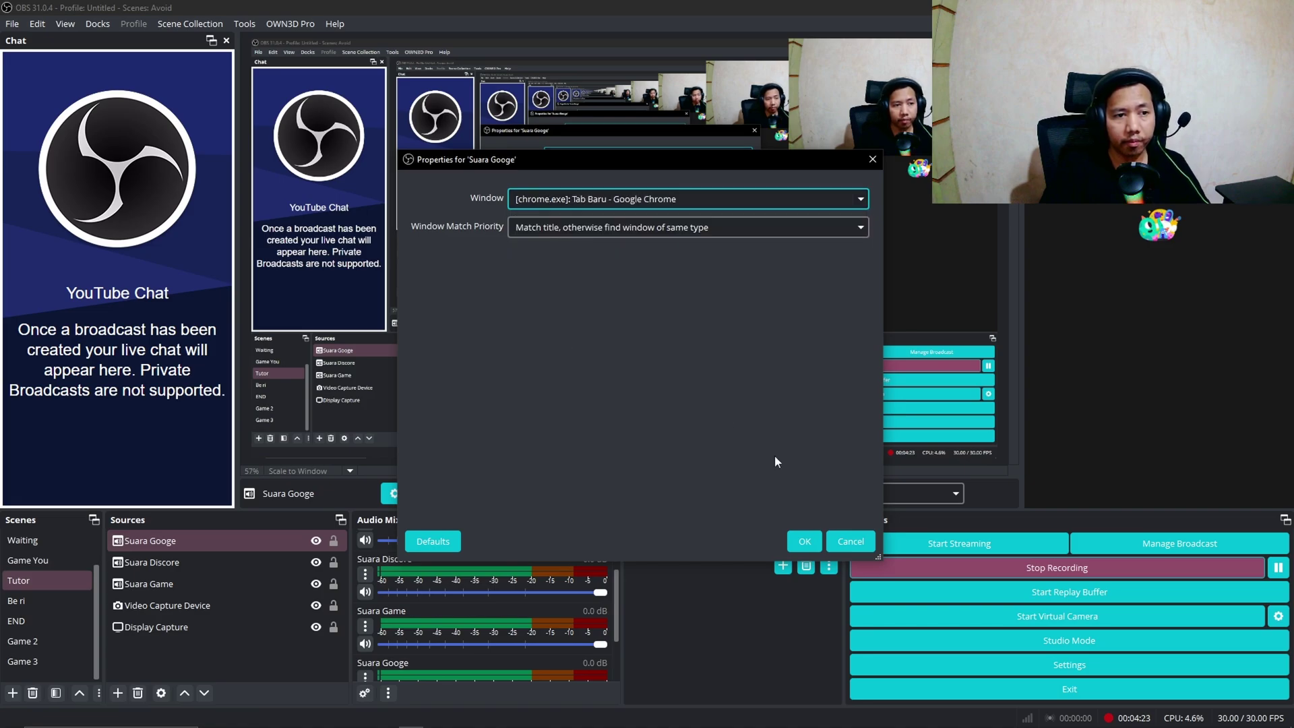
left_click(811, 540)
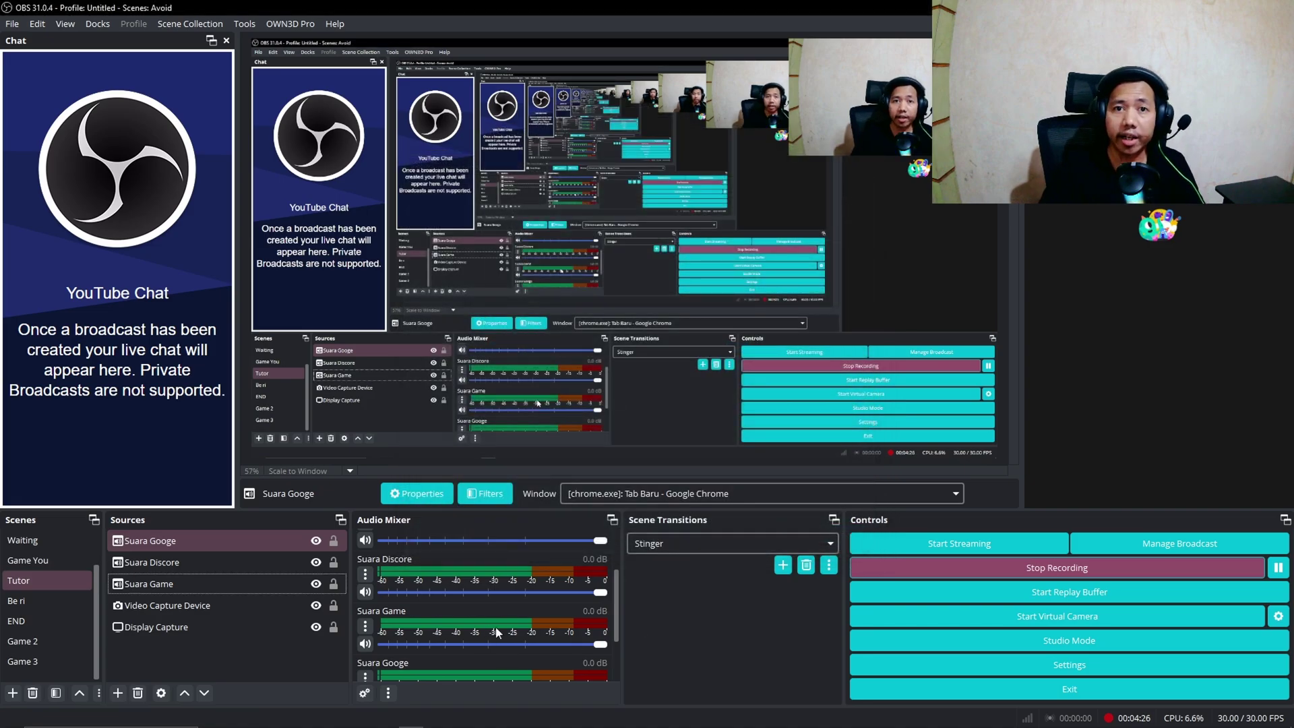
Add an Application Audio Capture source named "Musik" and choose the MusicBee.exe window as its audio source
left_click(118, 693)
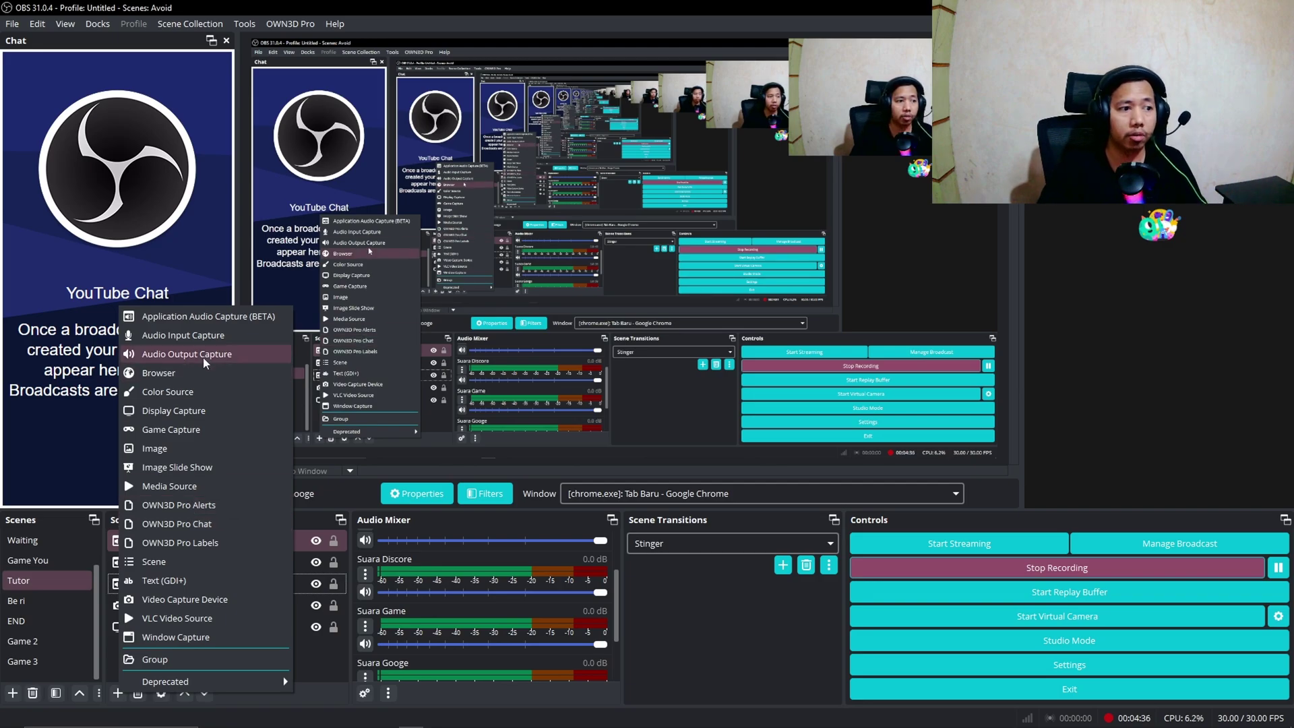
left_click(213, 317)
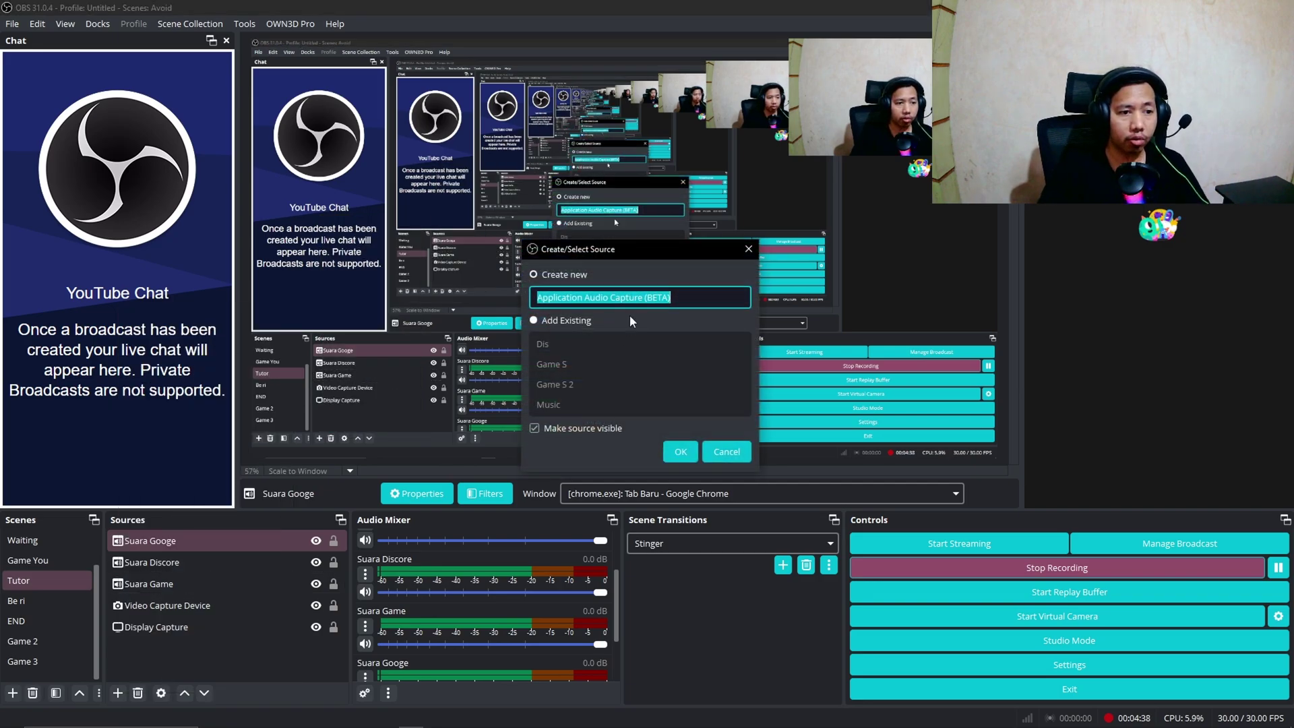
type("Musik")
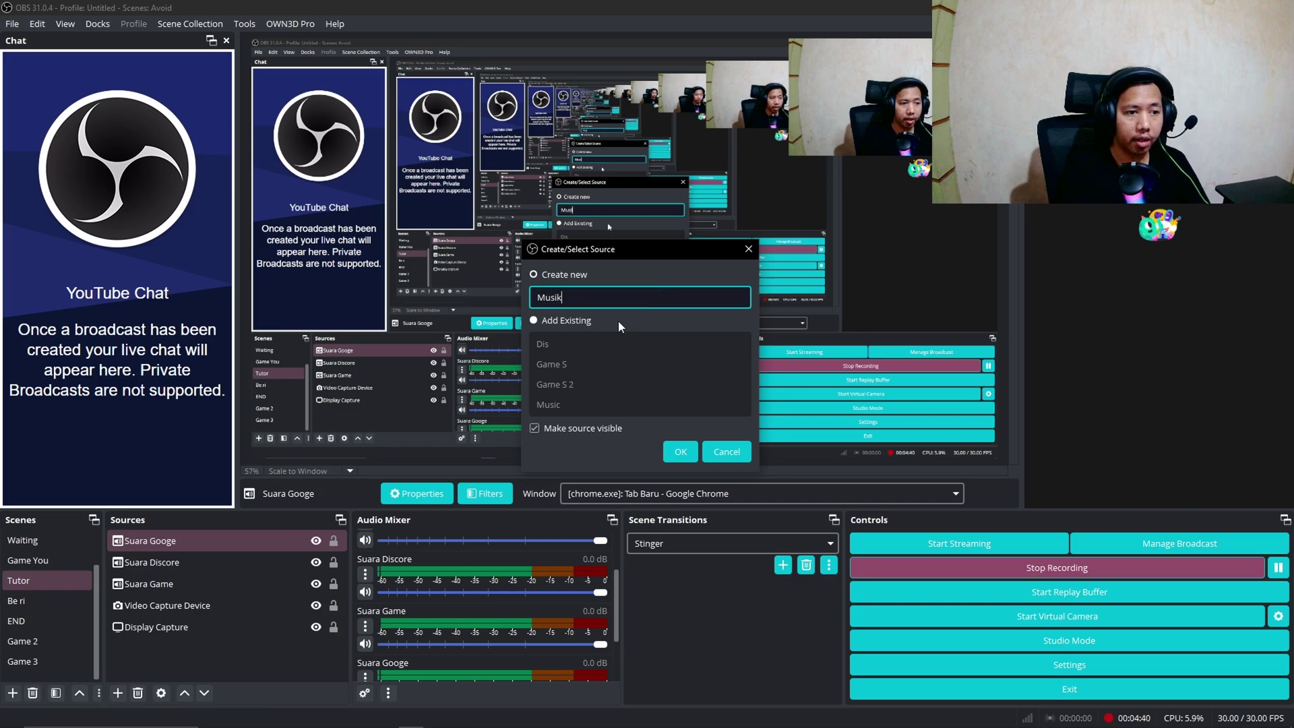
left_click(693, 453)
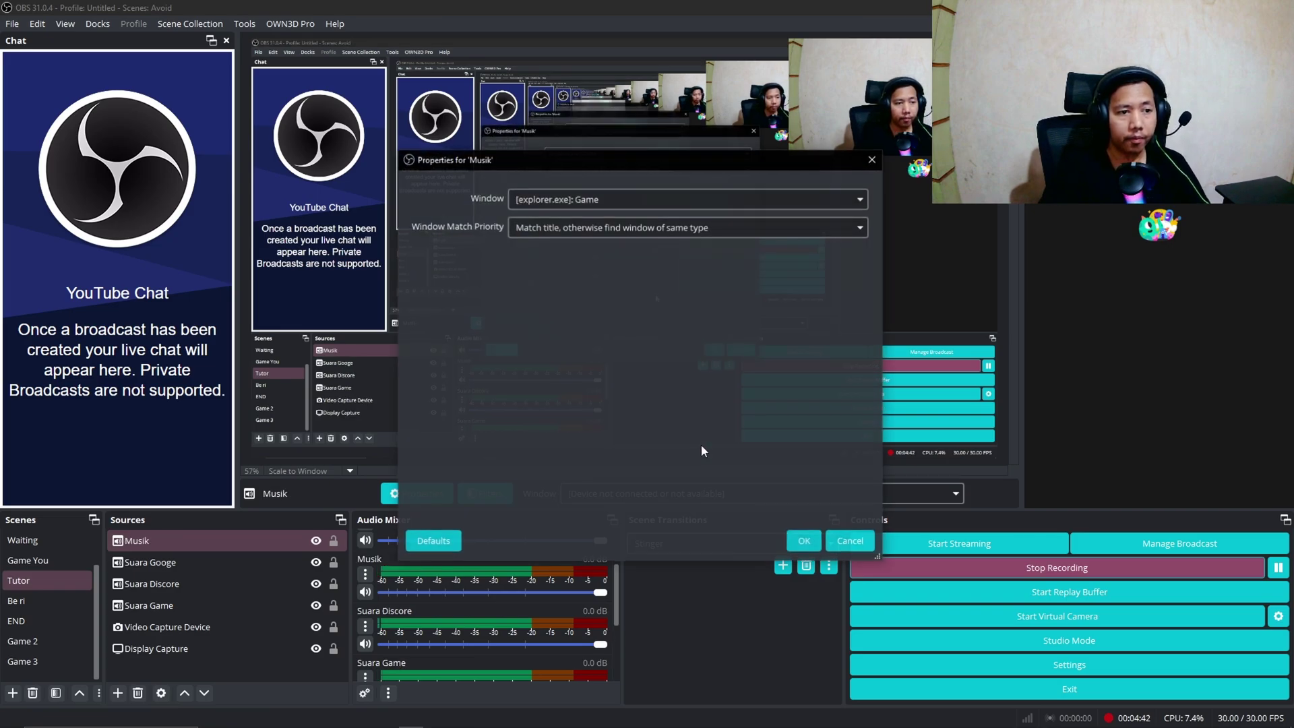
left_click(625, 200)
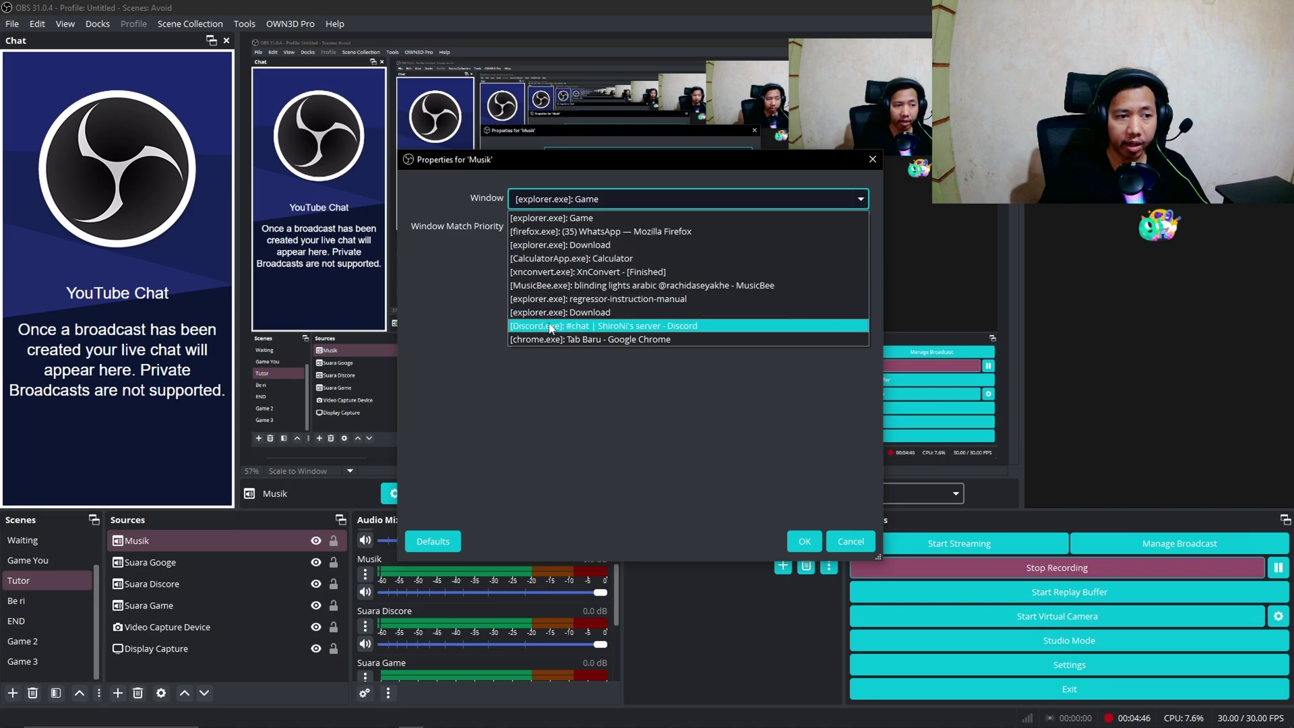
left_click(571, 289)
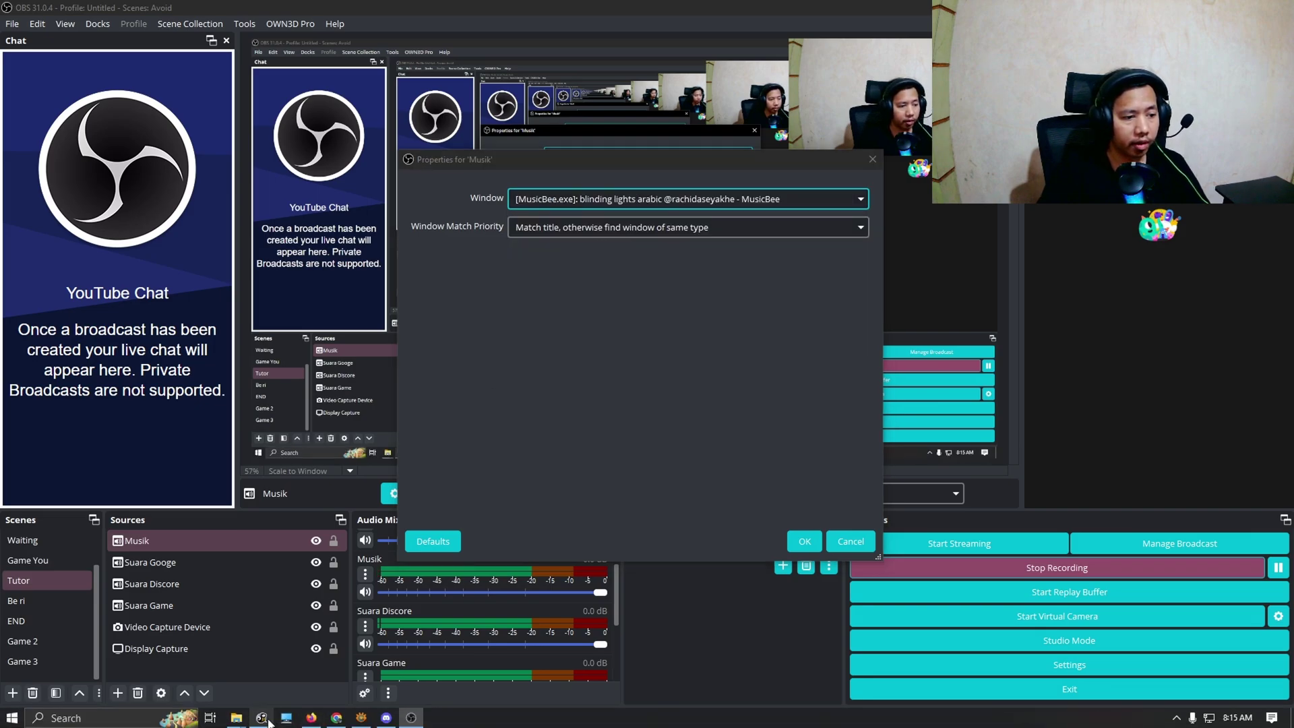
Switch to MusicBee, play the track "Ghost Of Me" from the NCS playlist, and return to the Musik source properties
left_click(411, 718)
left_click(627, 64)
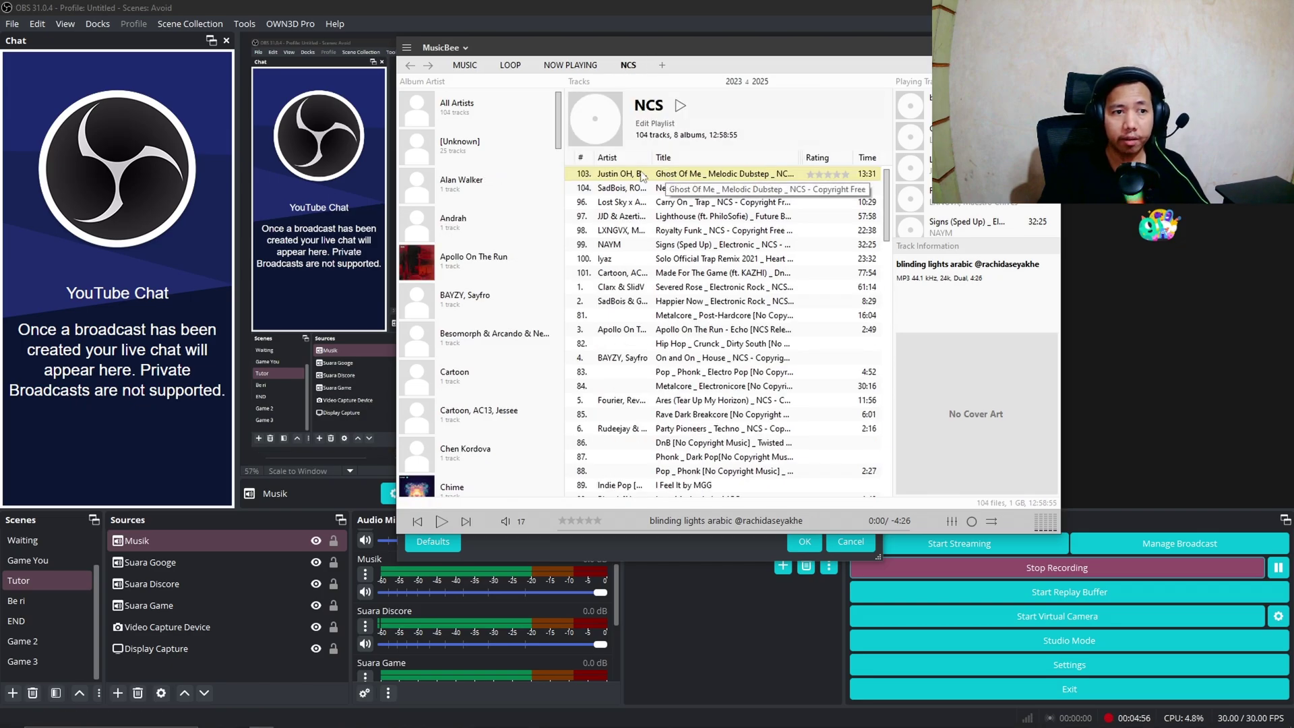
double_click(641, 177)
left_click(1009, 46)
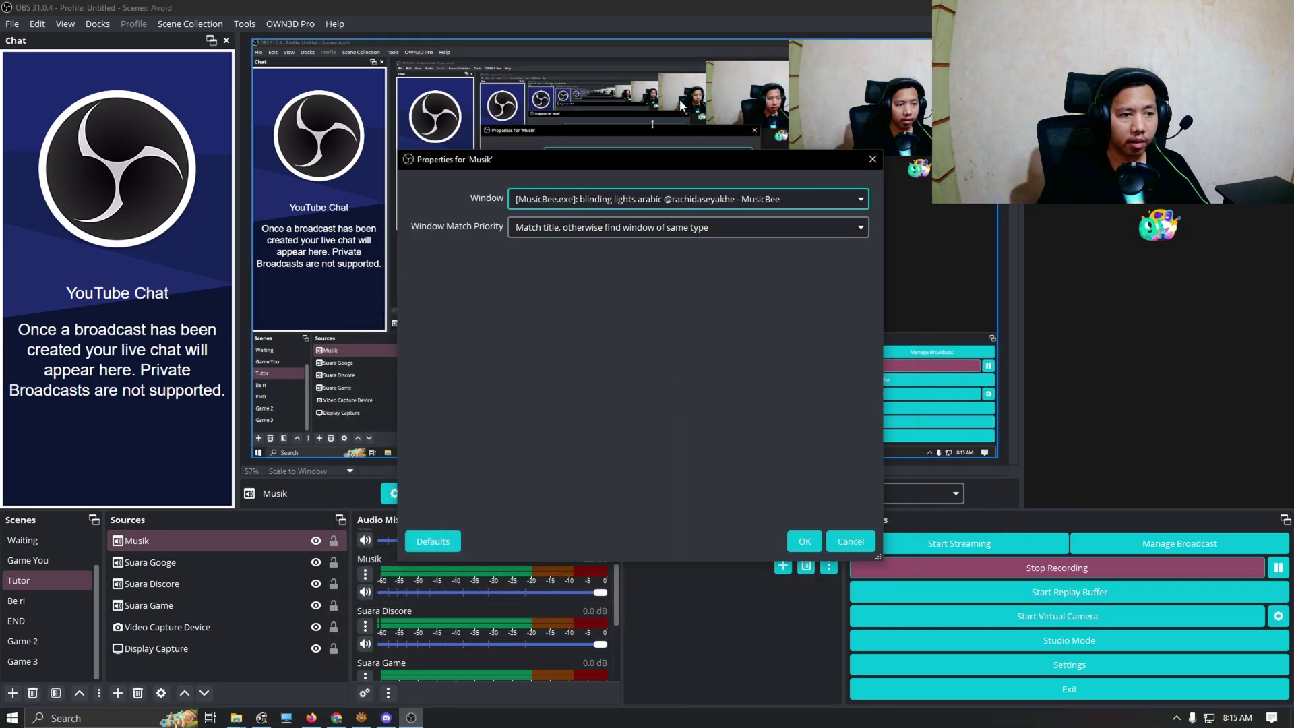
Move the Musik properties dialog aside to check the audio mixer levels, and stop the MusicBee playback
left_click_drag(601, 163, 749, 59)
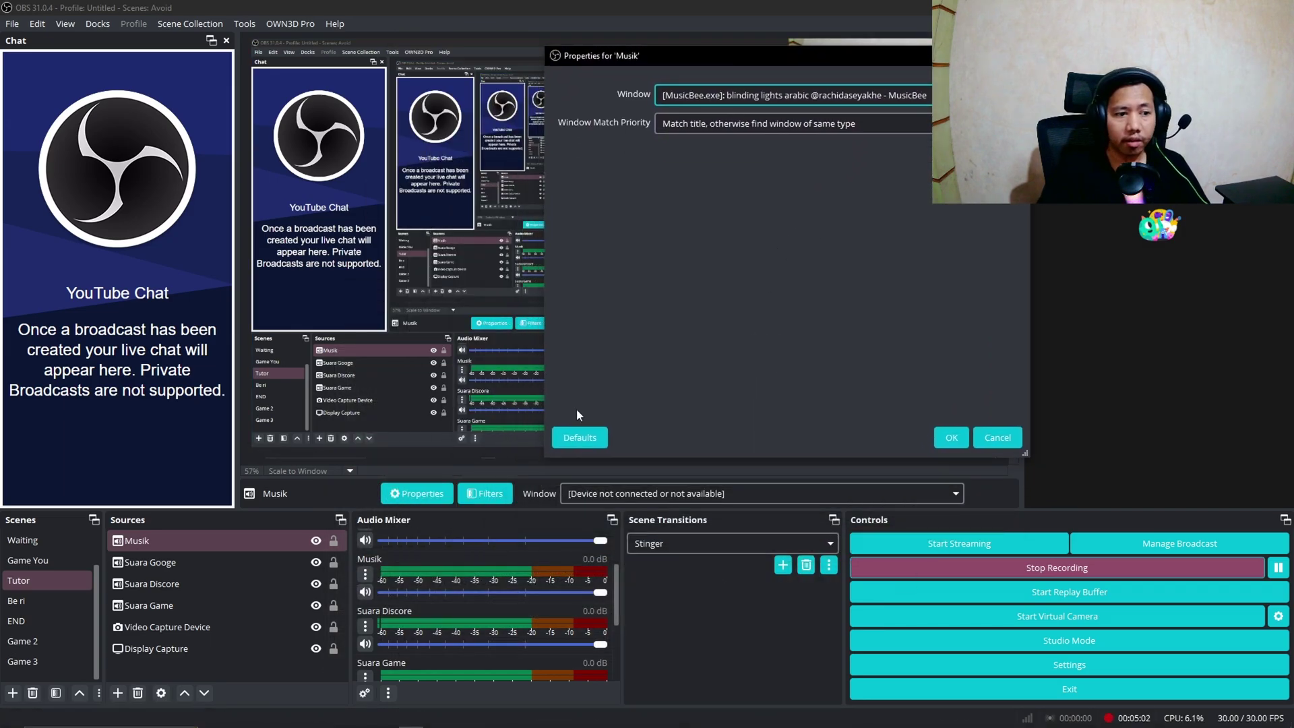
scroll(540, 593, "up", 3)
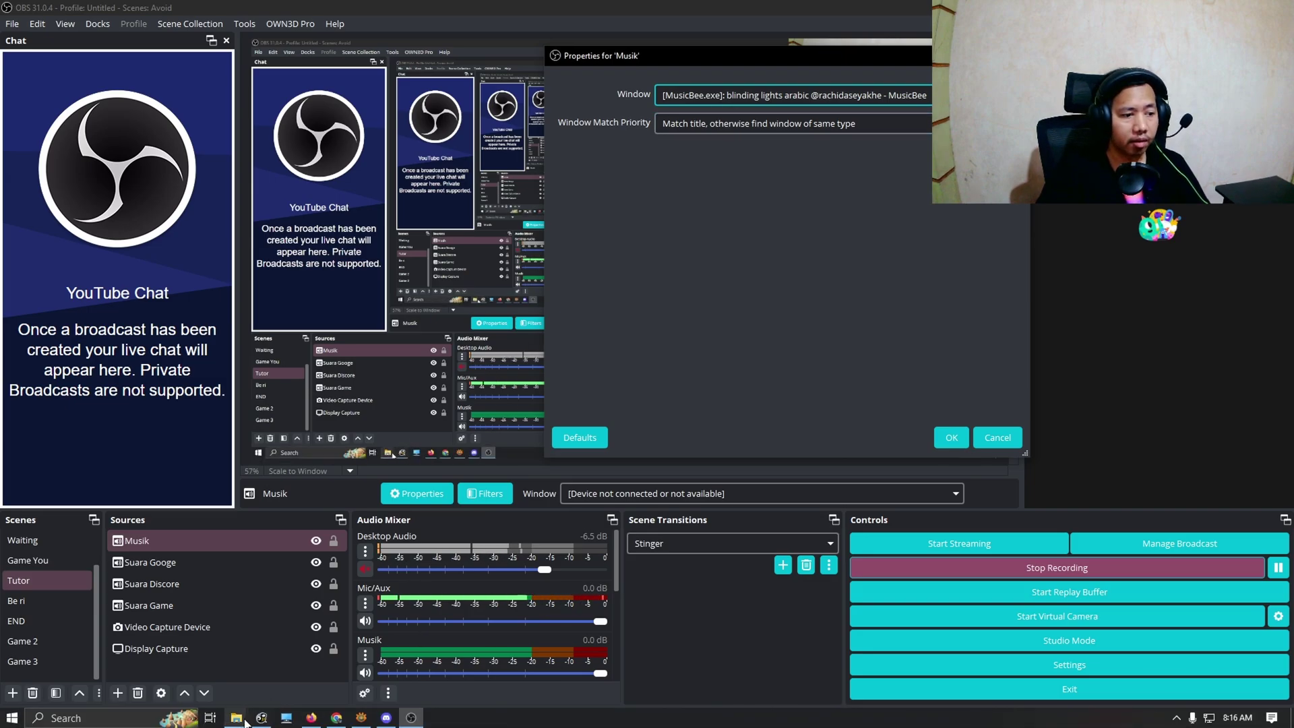
mouse_move(265, 719)
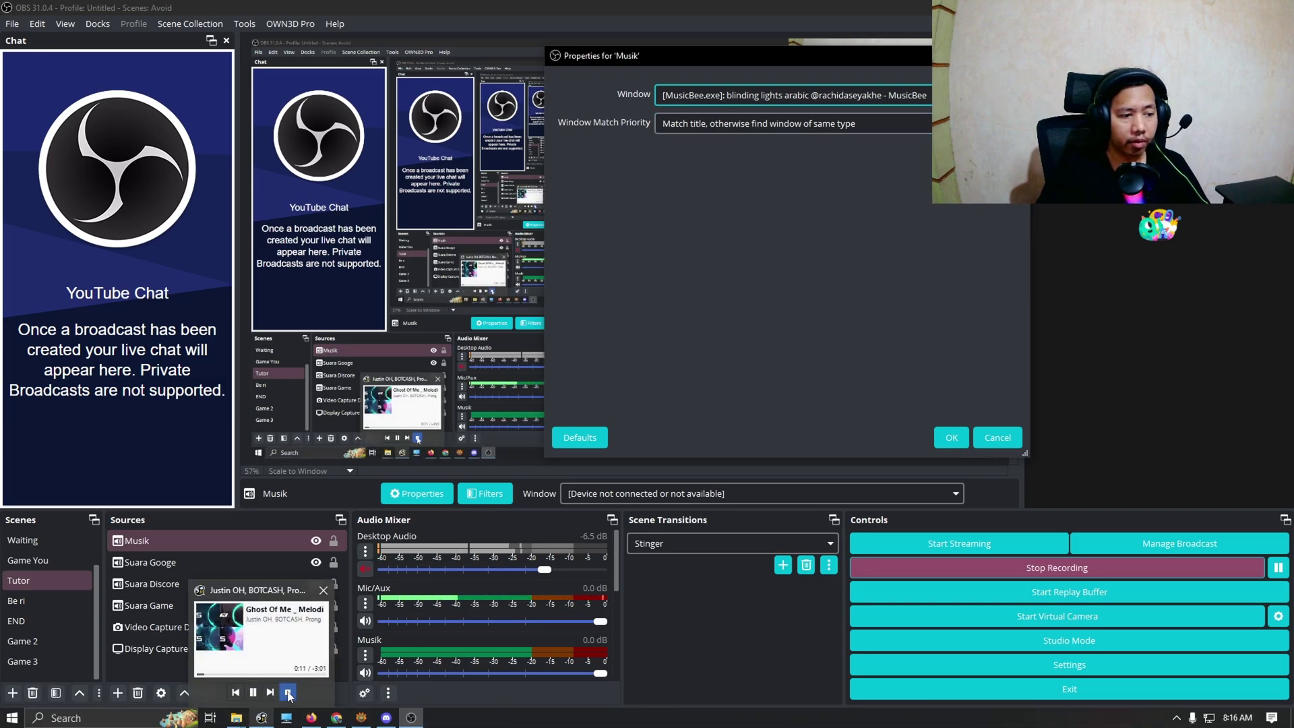
left_click(287, 692)
Review the Musik source's window choice and confirm its properties with MusicBee.exe selected
left_click(775, 96)
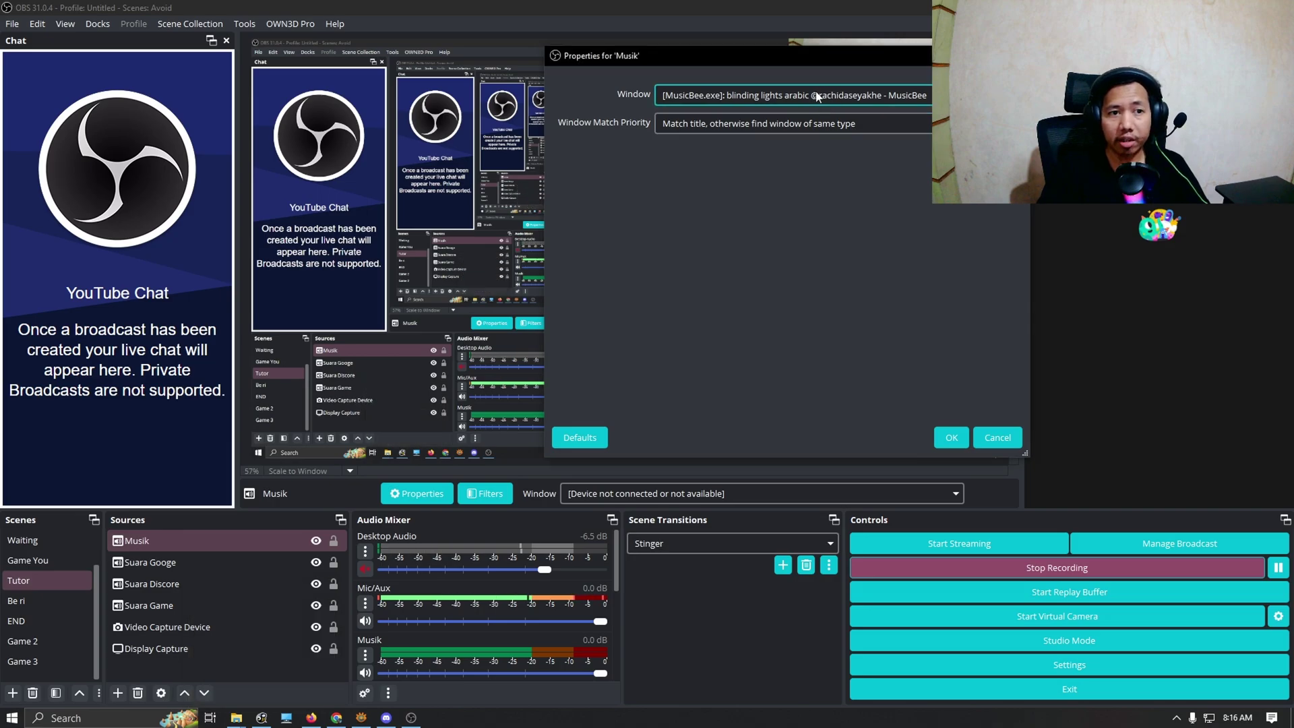
left_click(692, 181)
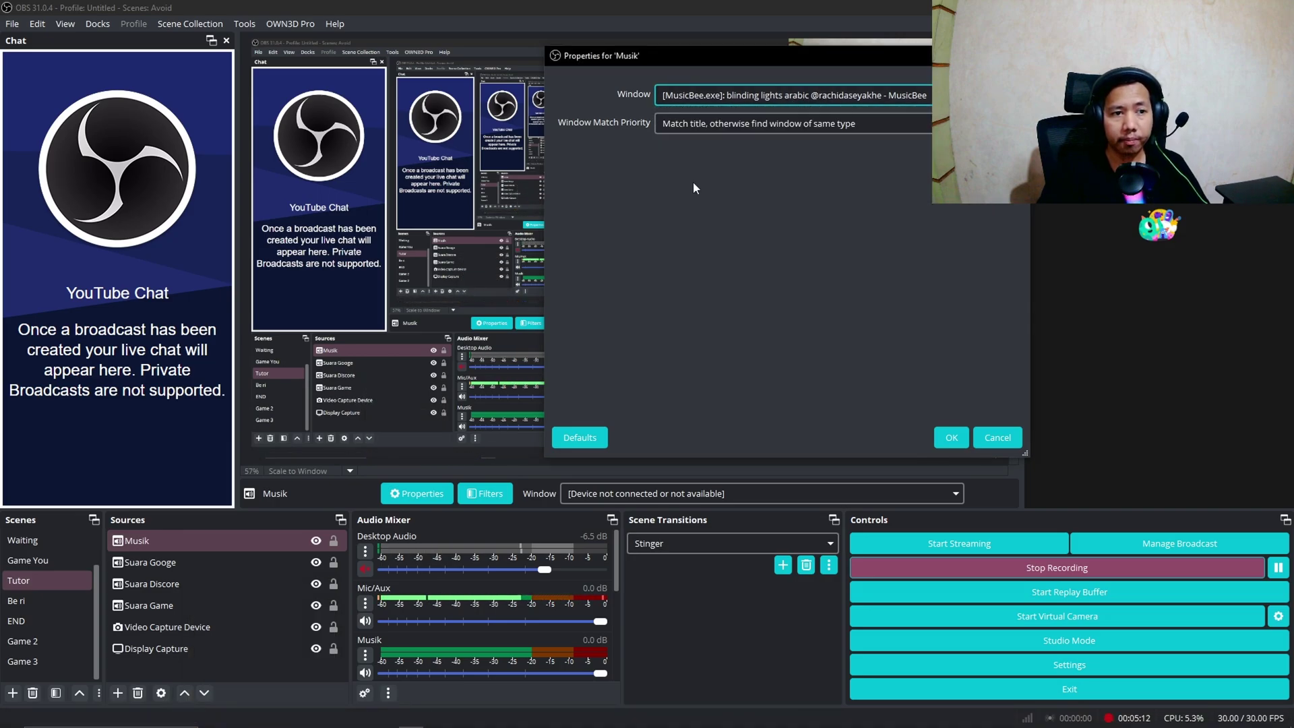
left_click(951, 438)
Check the Musik and Desktop Audio levels in the mixer during MusicBee playback, and stop the track
left_click(200, 589)
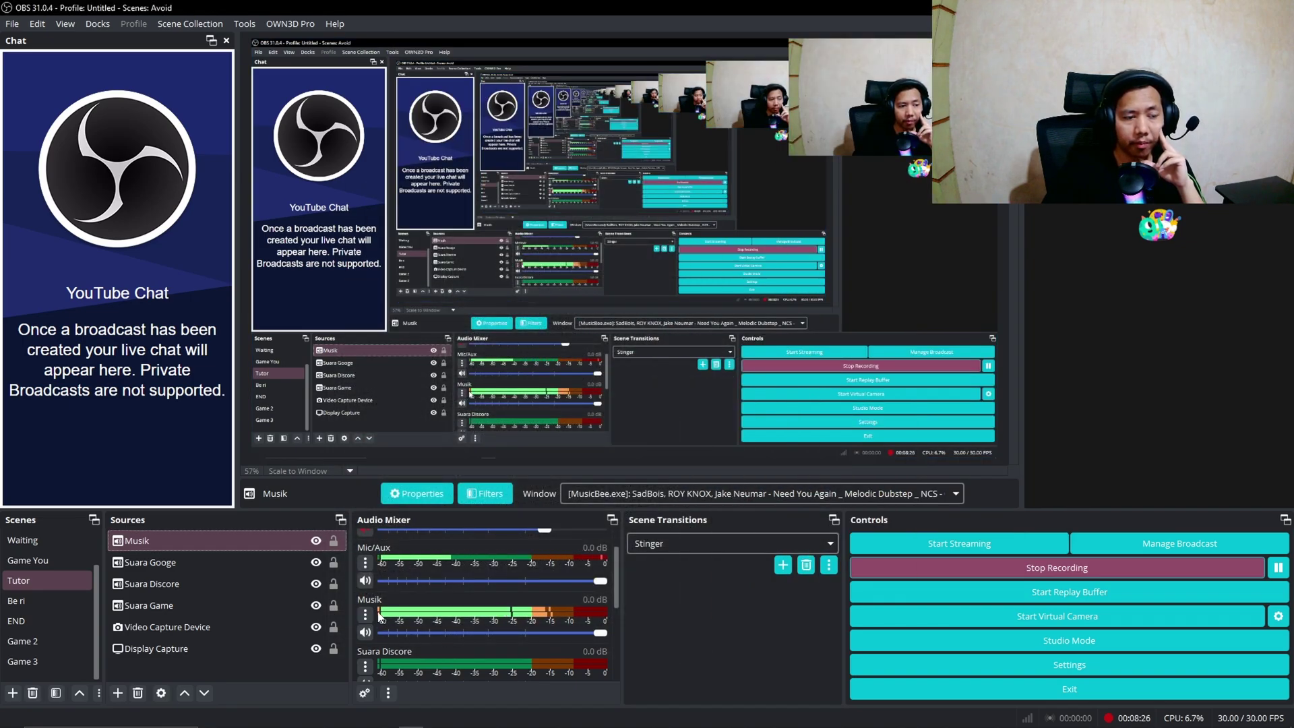
scroll(400, 615, "up", 2)
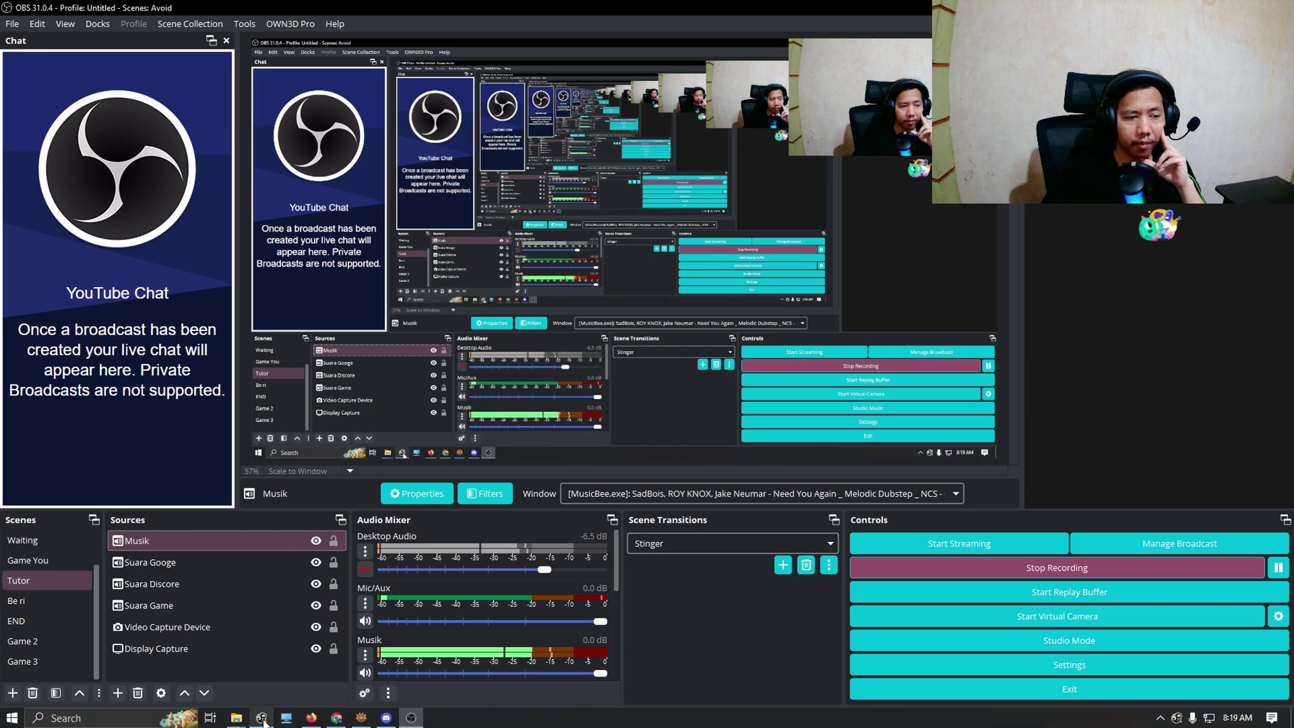
mouse_move(264, 719)
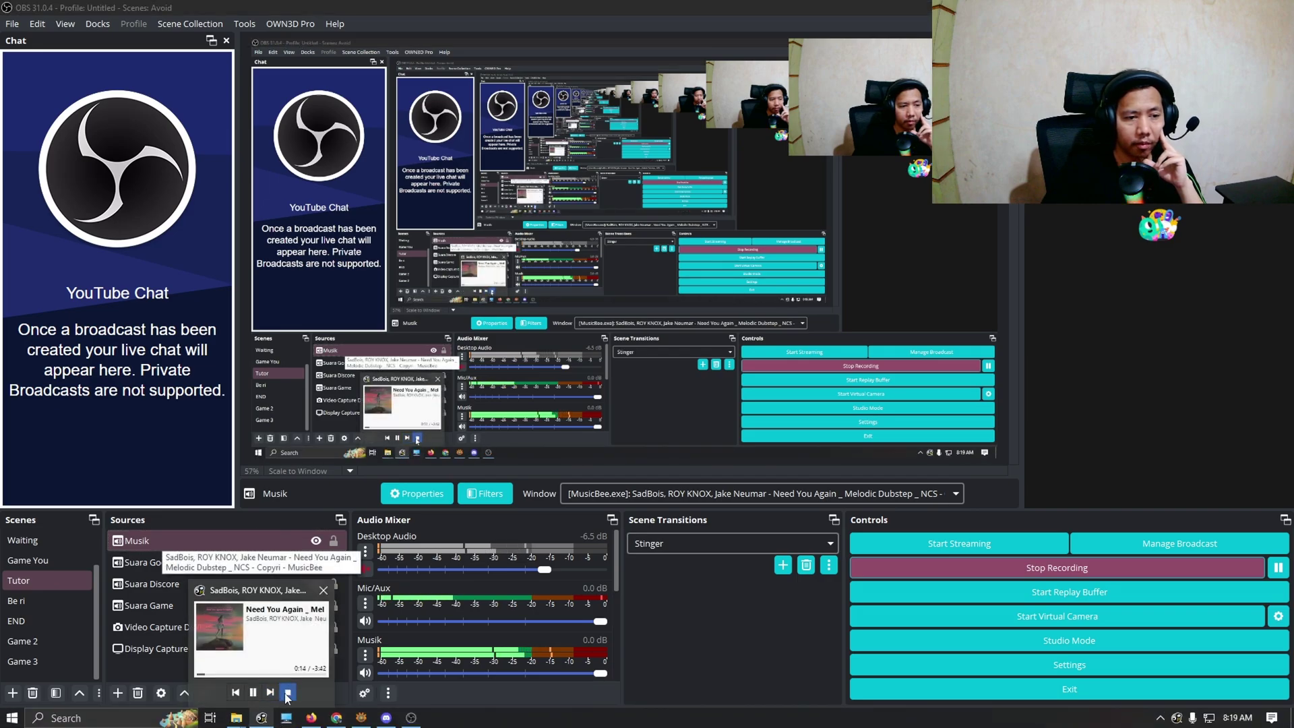
left_click(288, 692)
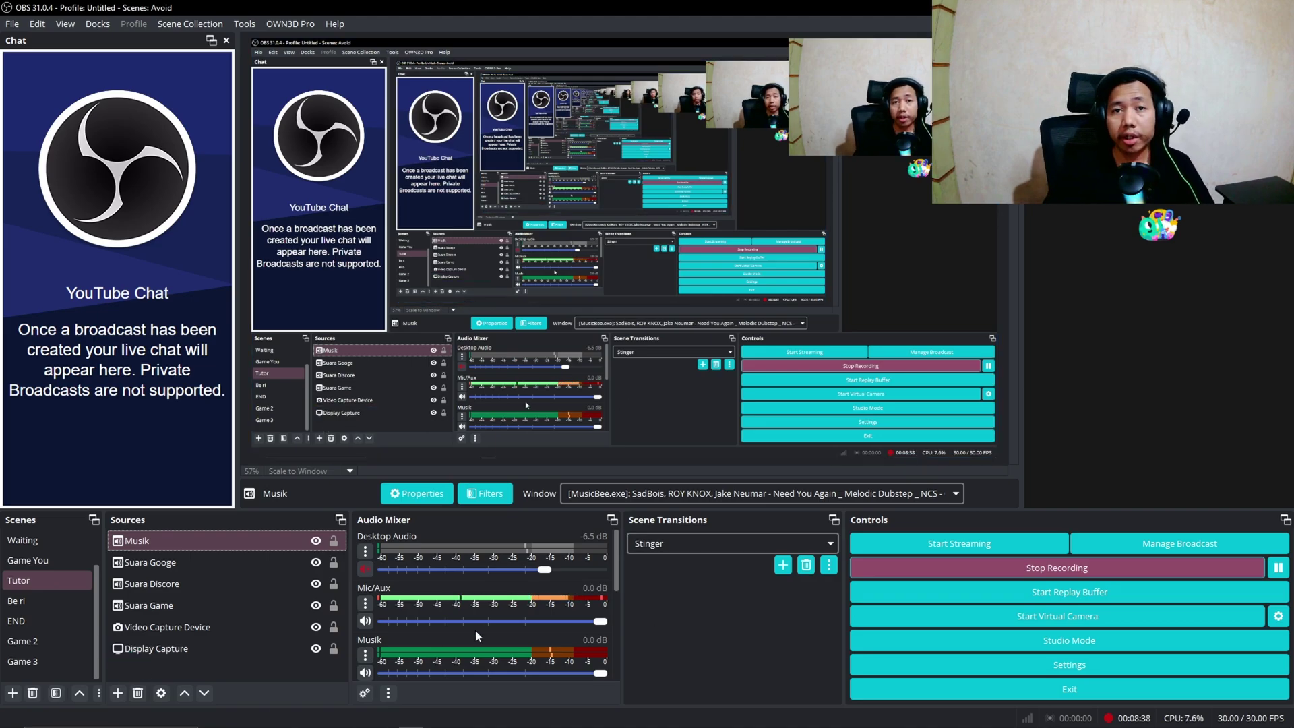
left_click(185, 637)
left_click(169, 615)
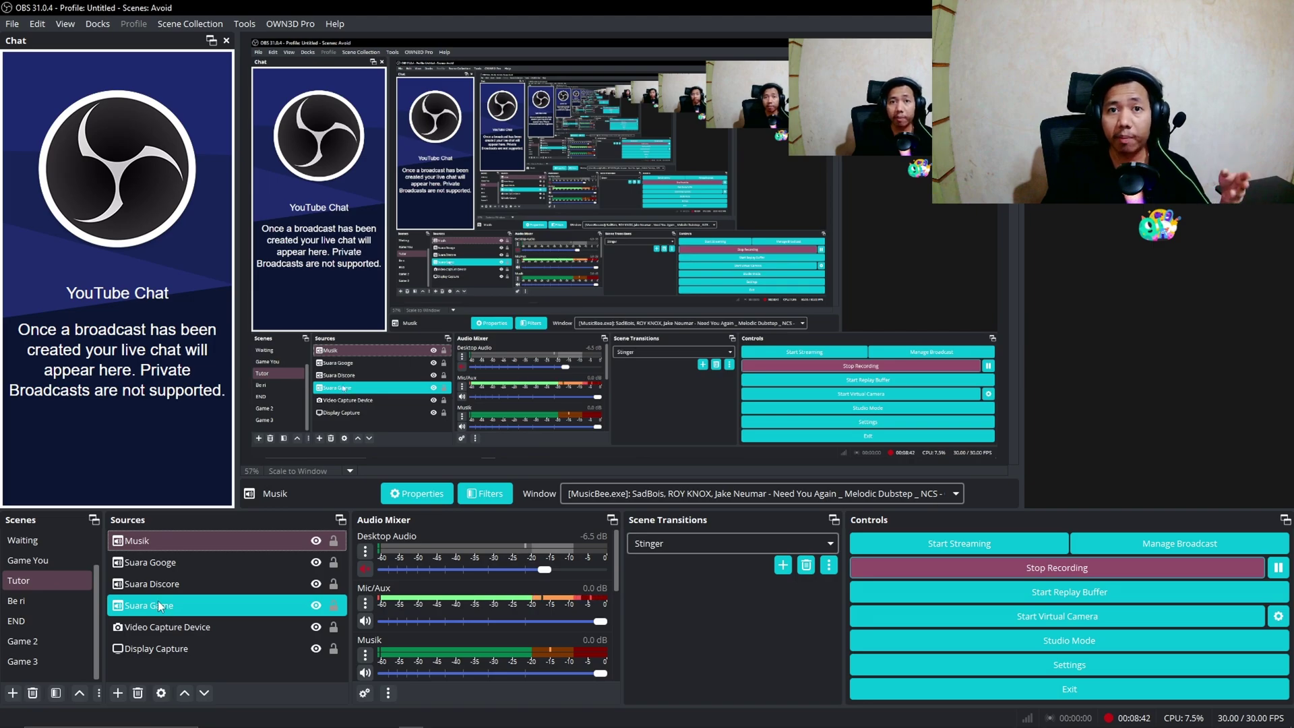
left_click(166, 595, "ctrl")
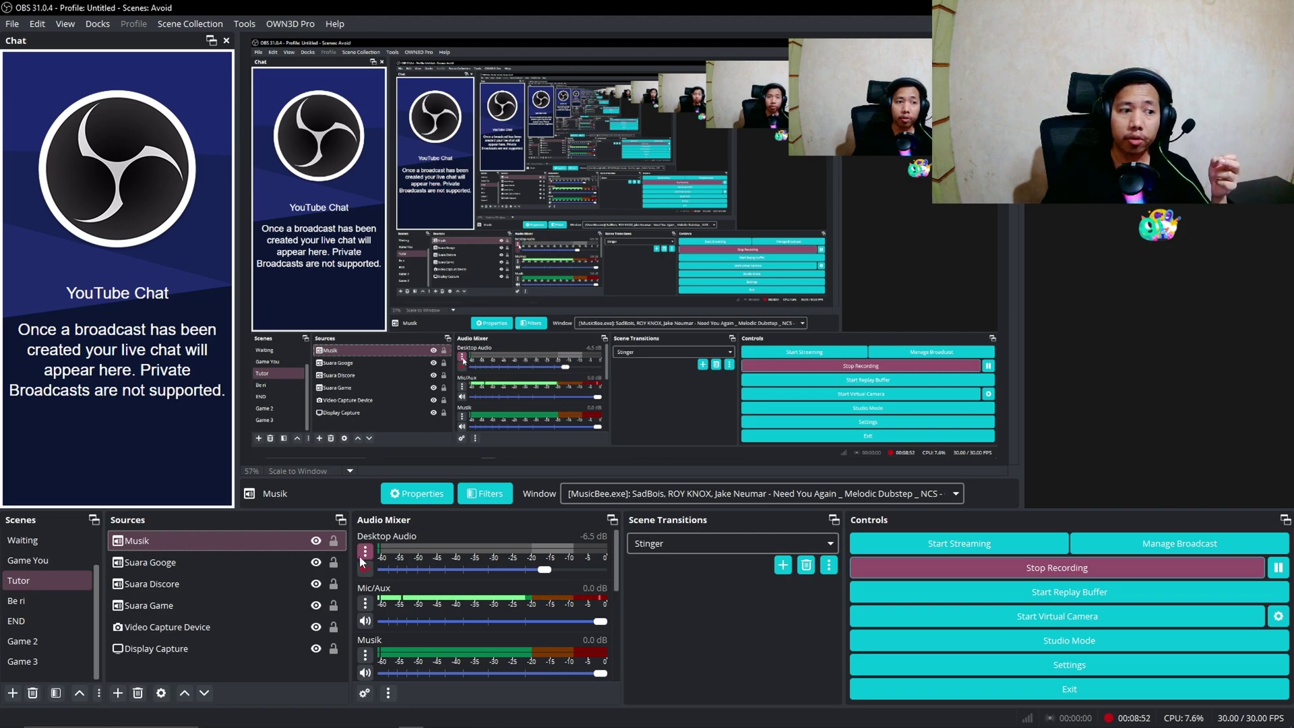
left_click(205, 562)
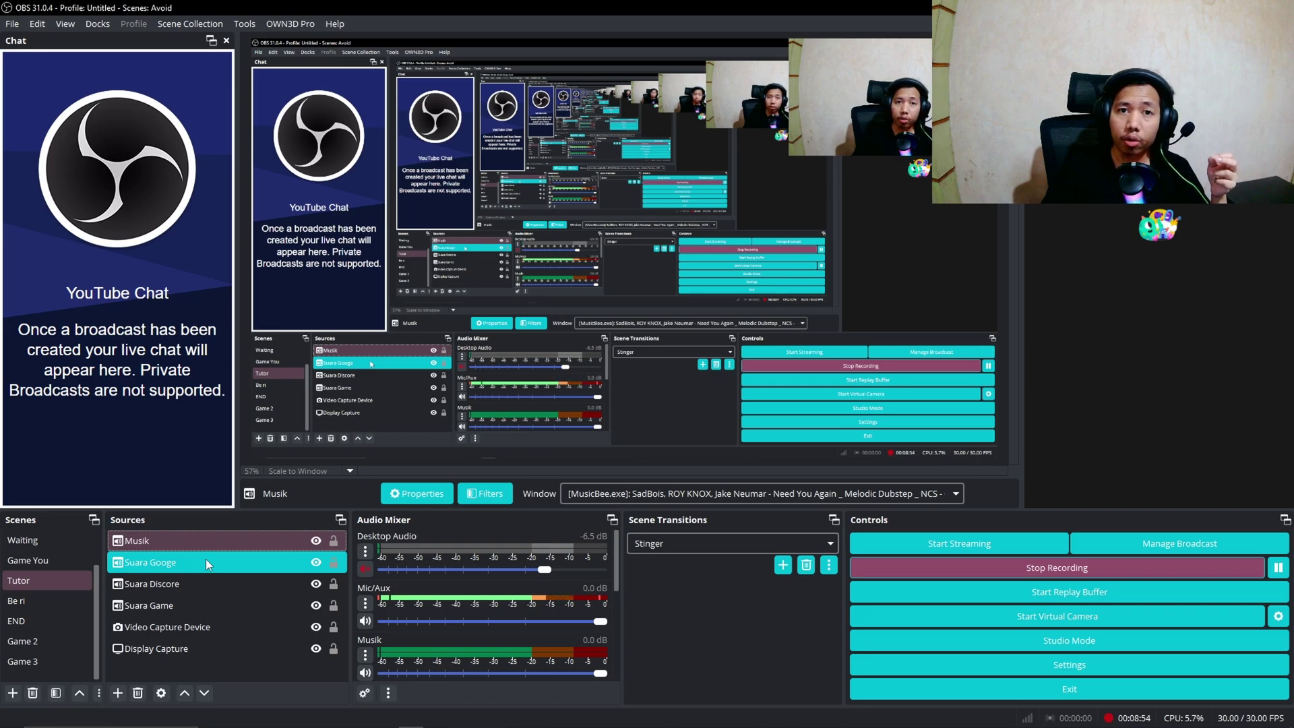
left_click(205, 541)
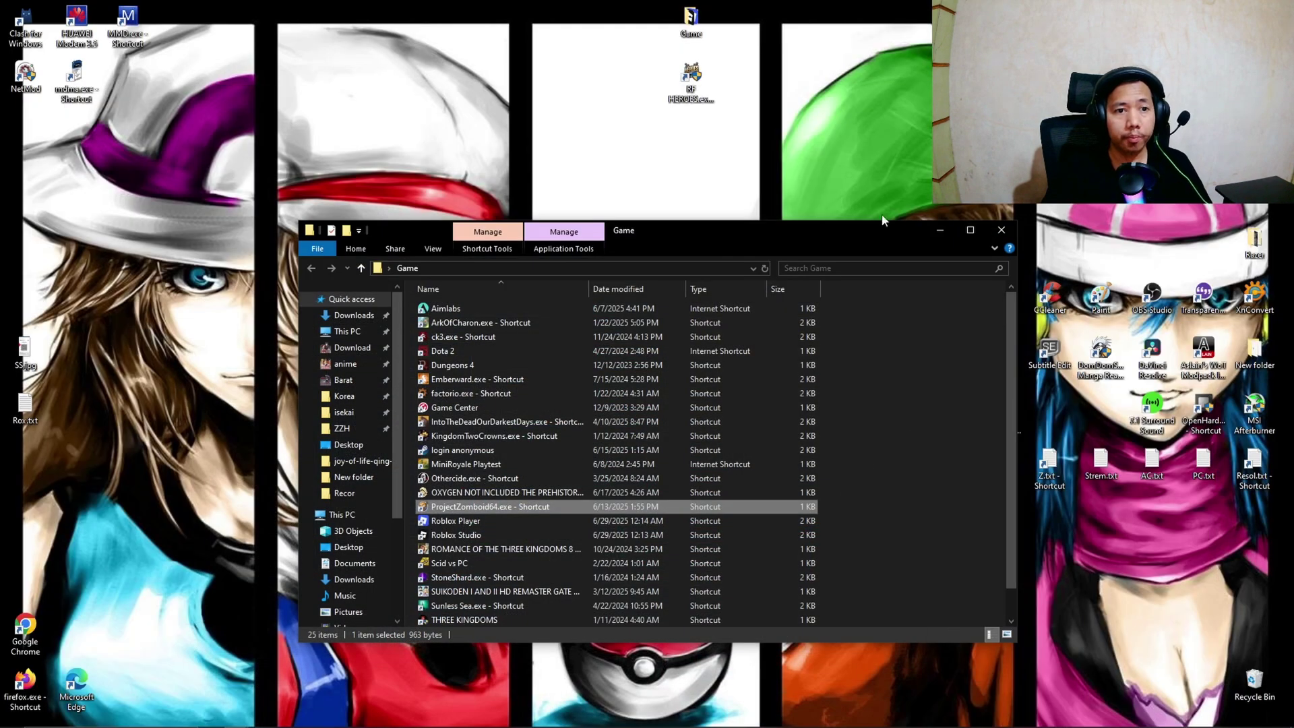
Reopen the Game folder from the desktop and launch Oxygen Not Included from its shortcut
left_click(940, 230)
double_click(696, 18)
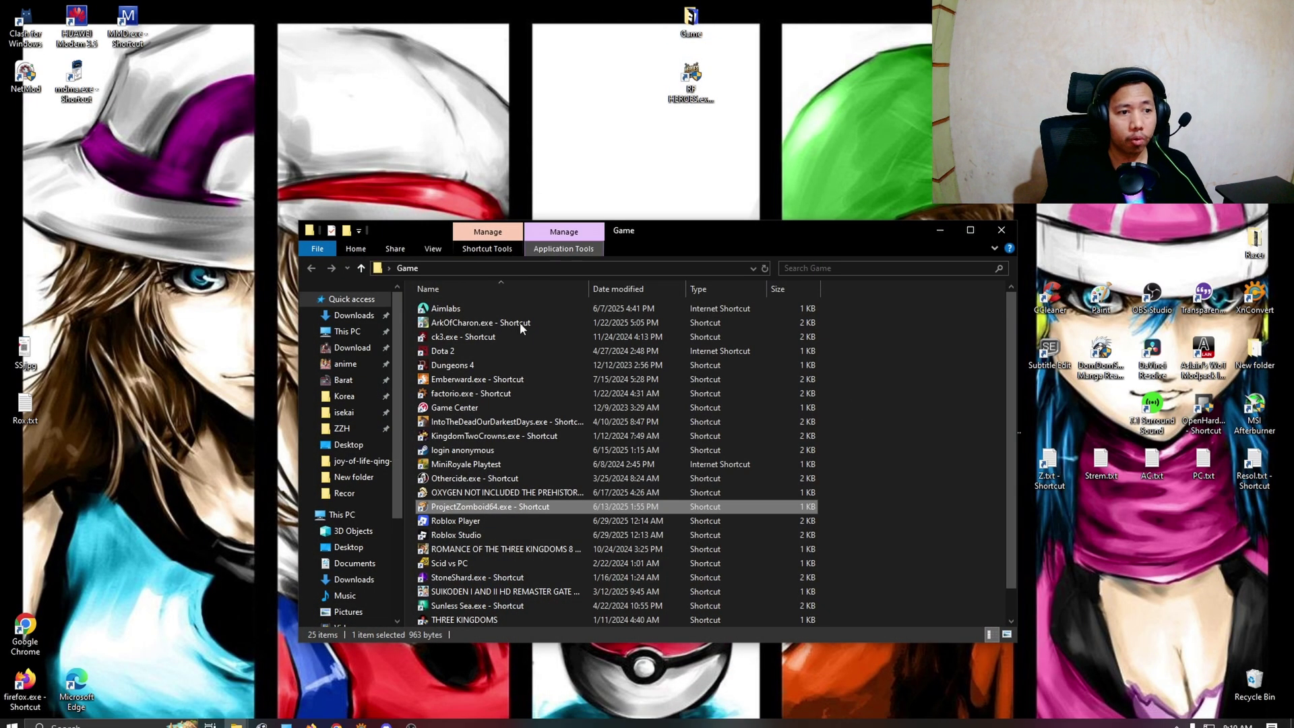
double_click(469, 492)
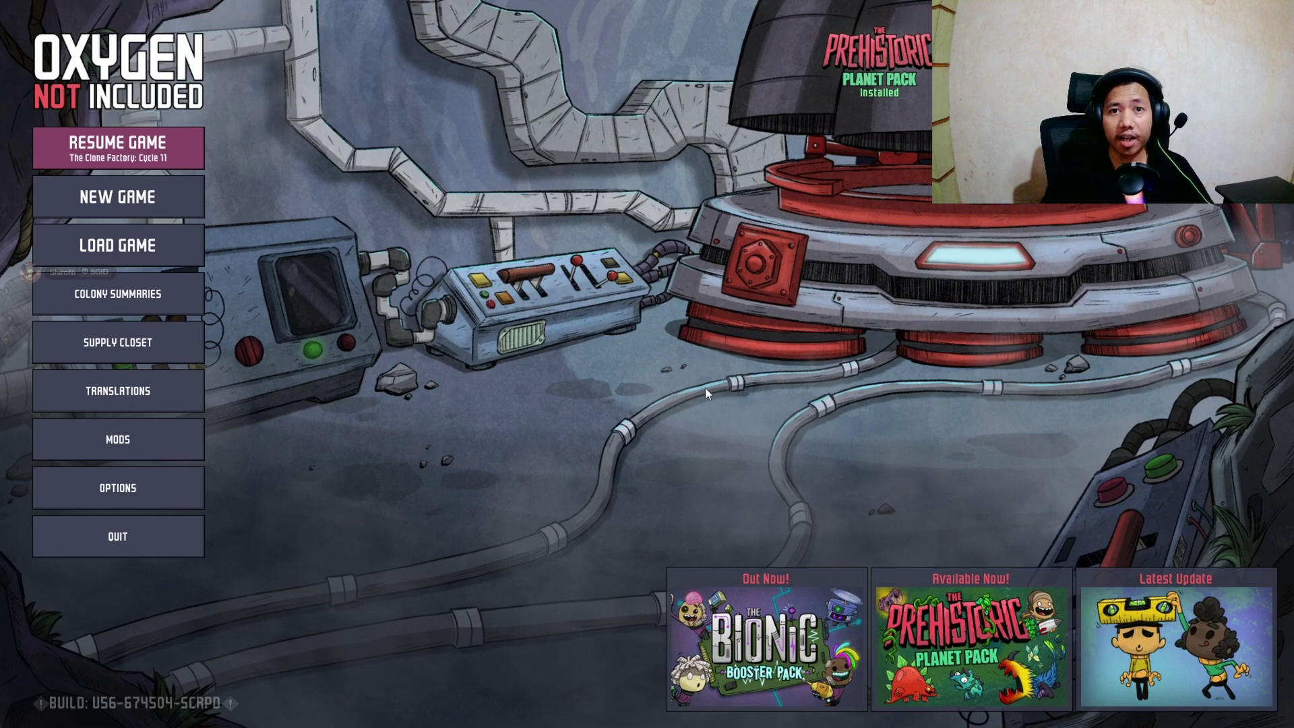
Switch to OBS and set the Suara Game source's window to [OxygenNotIncluded.exe]: Oxygen Not Included
key("alt+Tab")
key("Tab")
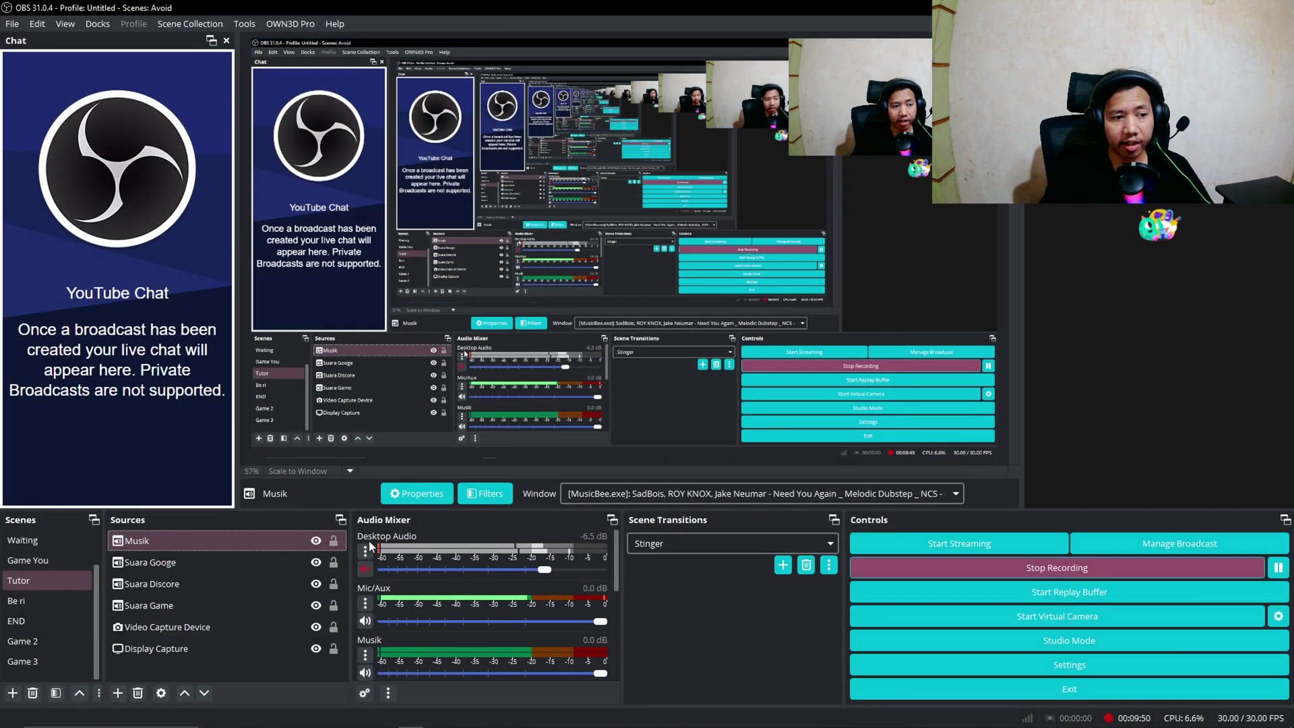
scroll(398, 626, "down", 5)
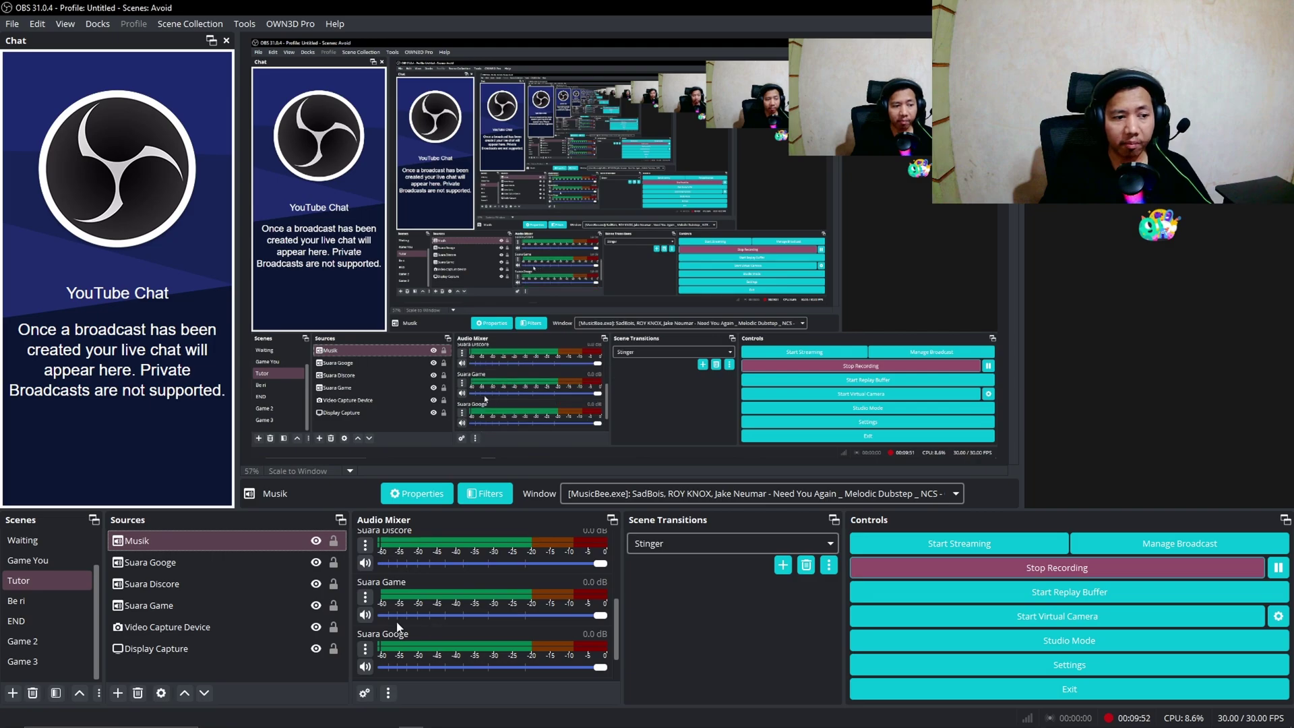
double_click(173, 604)
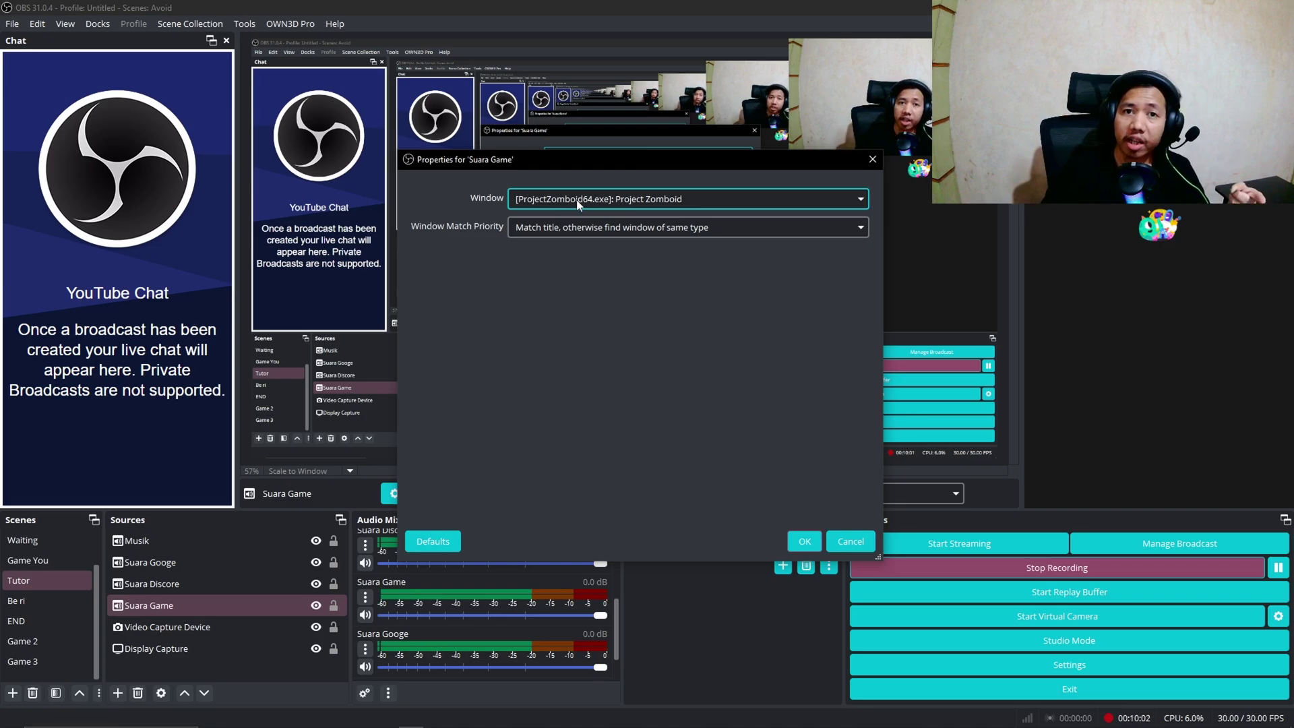
left_click(577, 200)
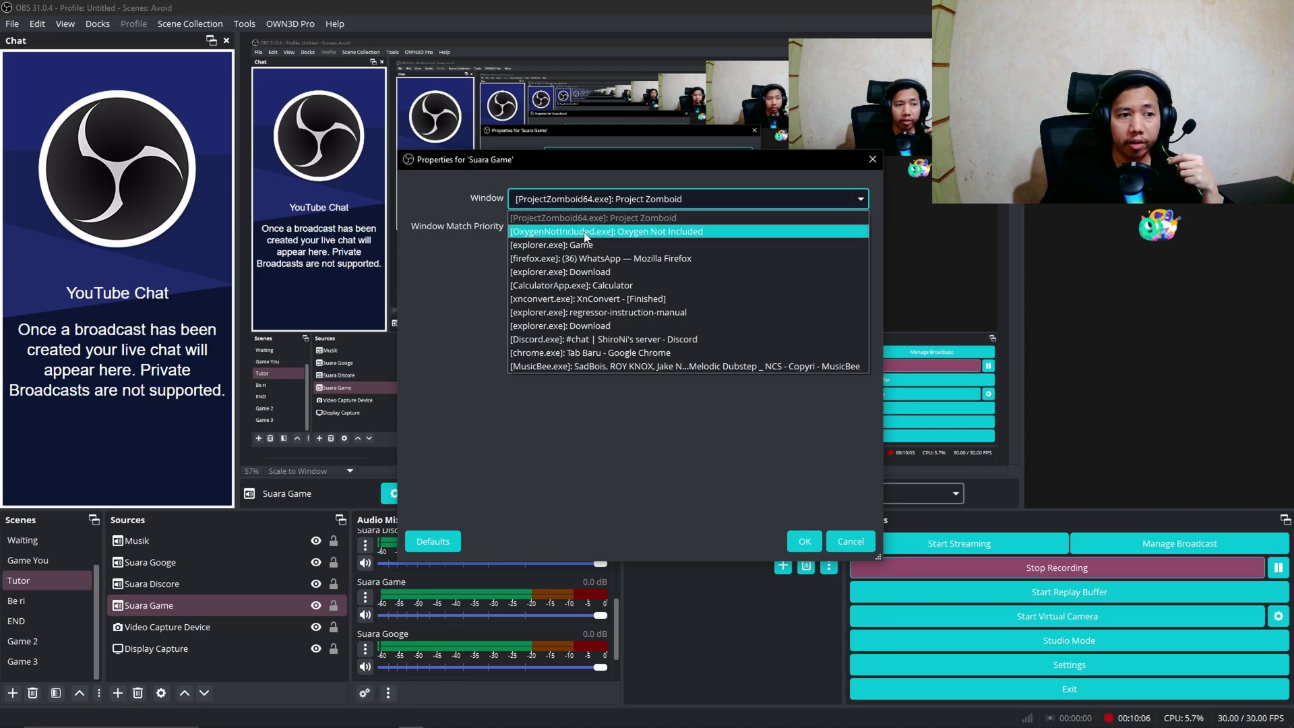
left_click(585, 232)
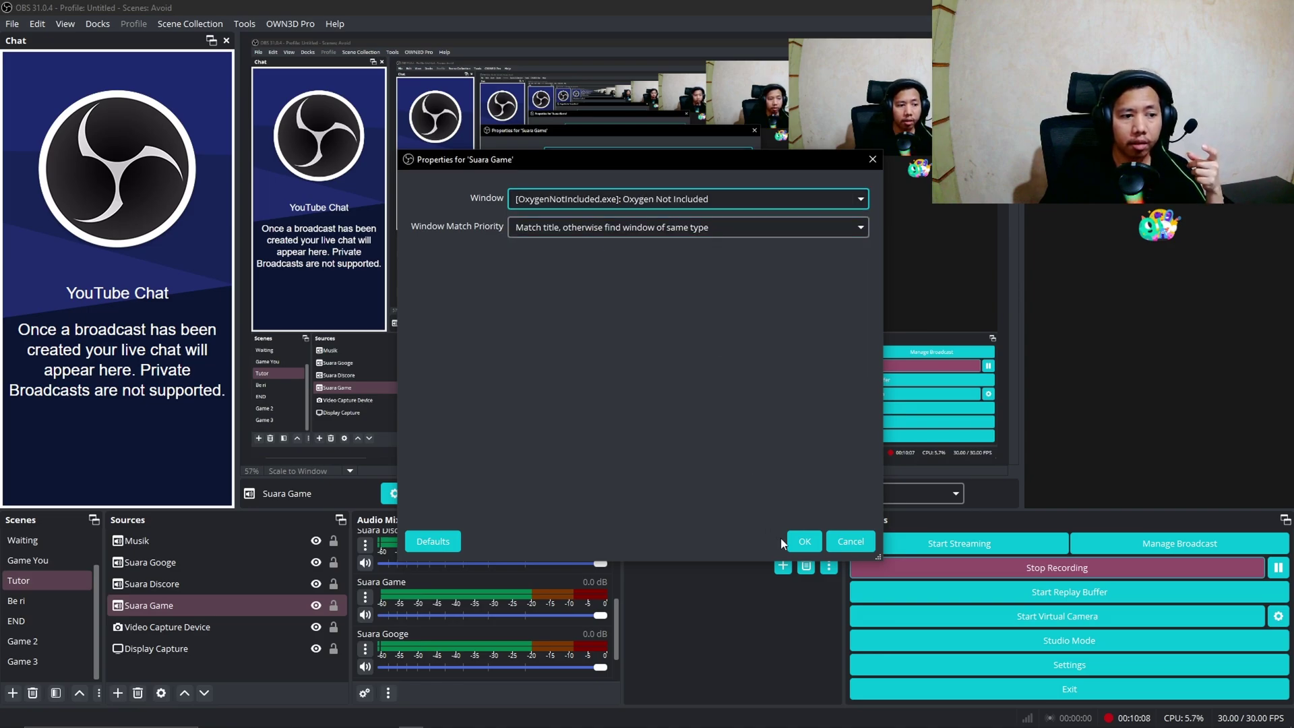
left_click(800, 538)
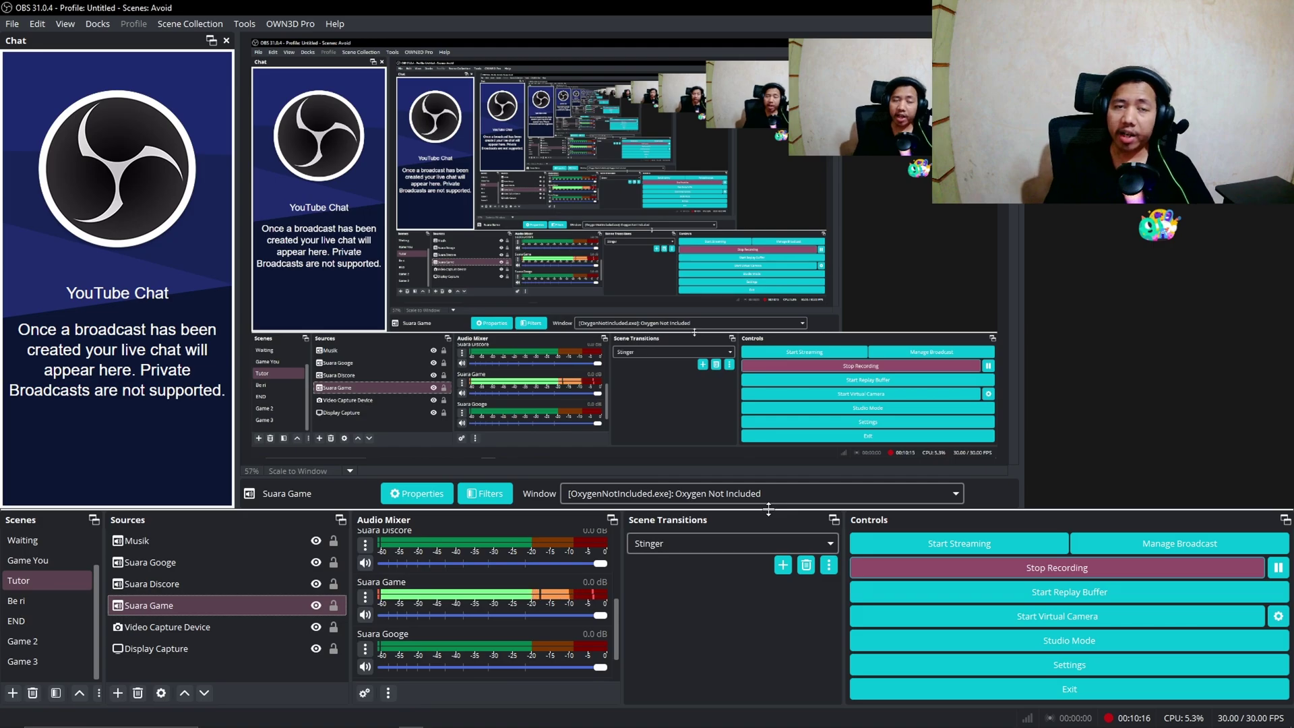
Switch to Discord and disconnect from the current voice channel
mouse_move(268, 723)
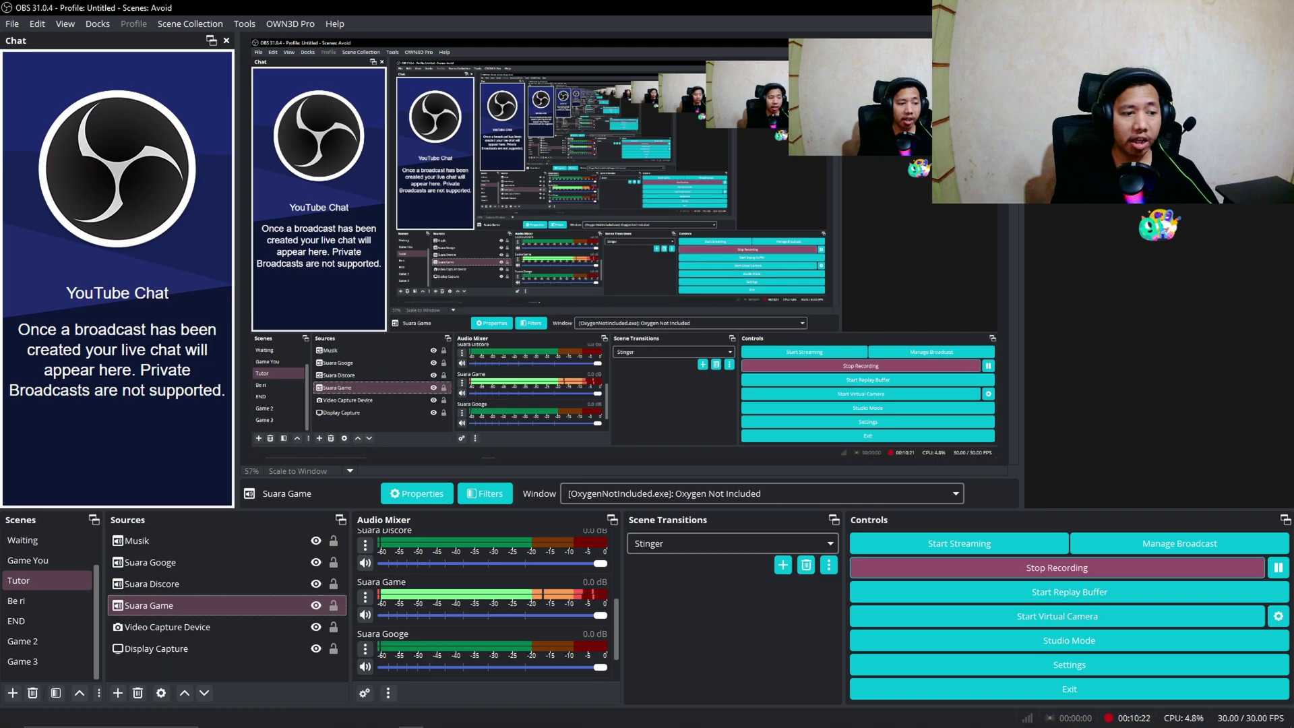
left_click(384, 718)
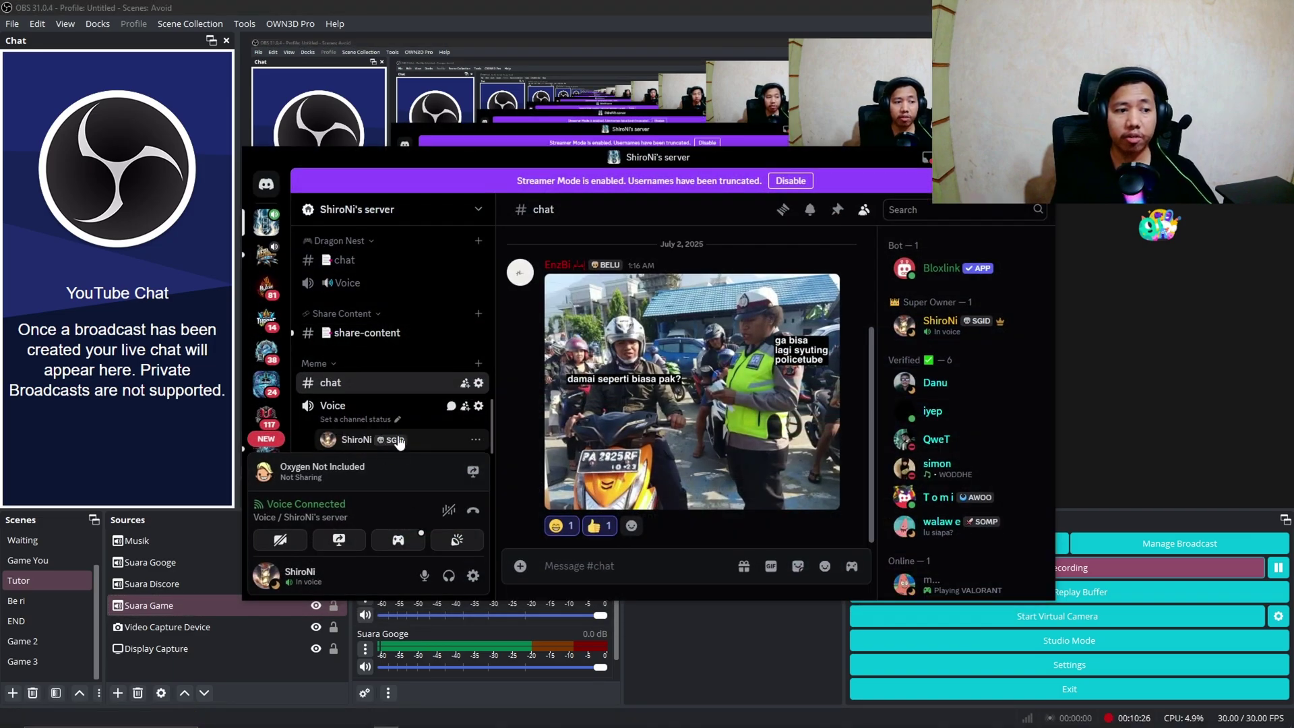
left_click(475, 511)
Go to the RF HEROES server and look through its channel list for the voice channels in the service area
left_click(264, 258)
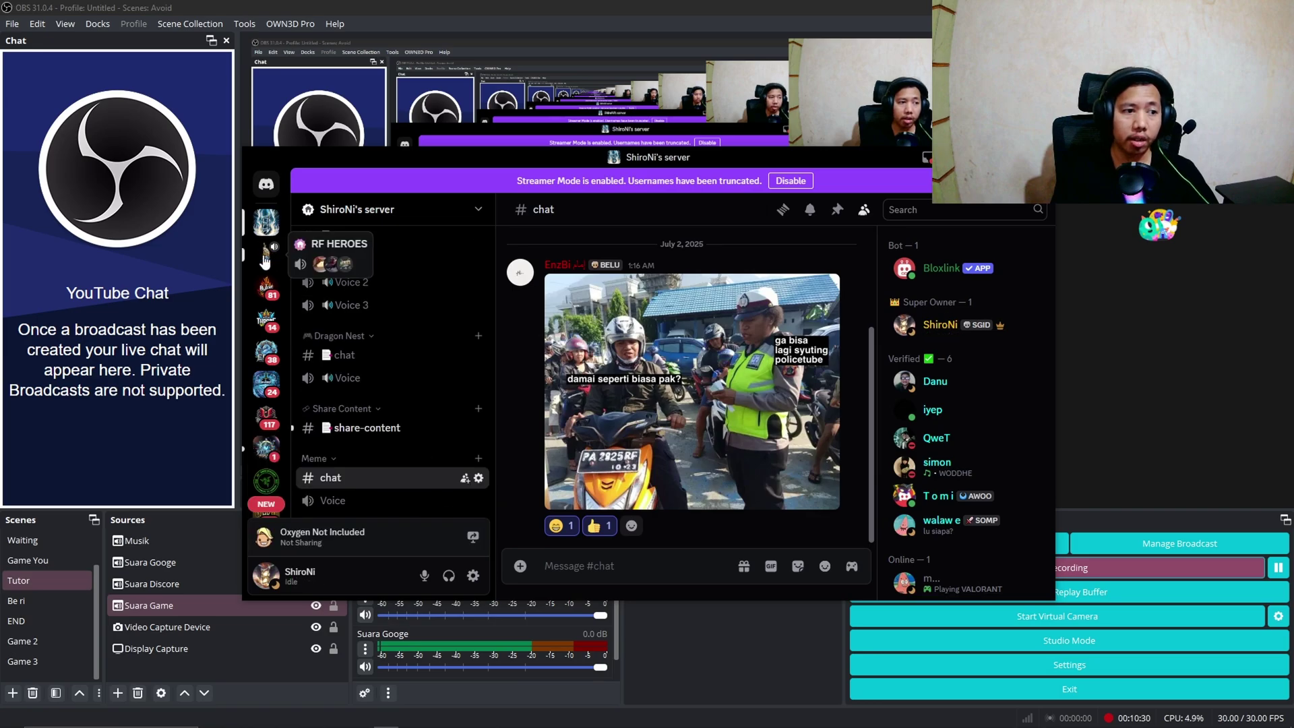
scroll(378, 427, "down", 1)
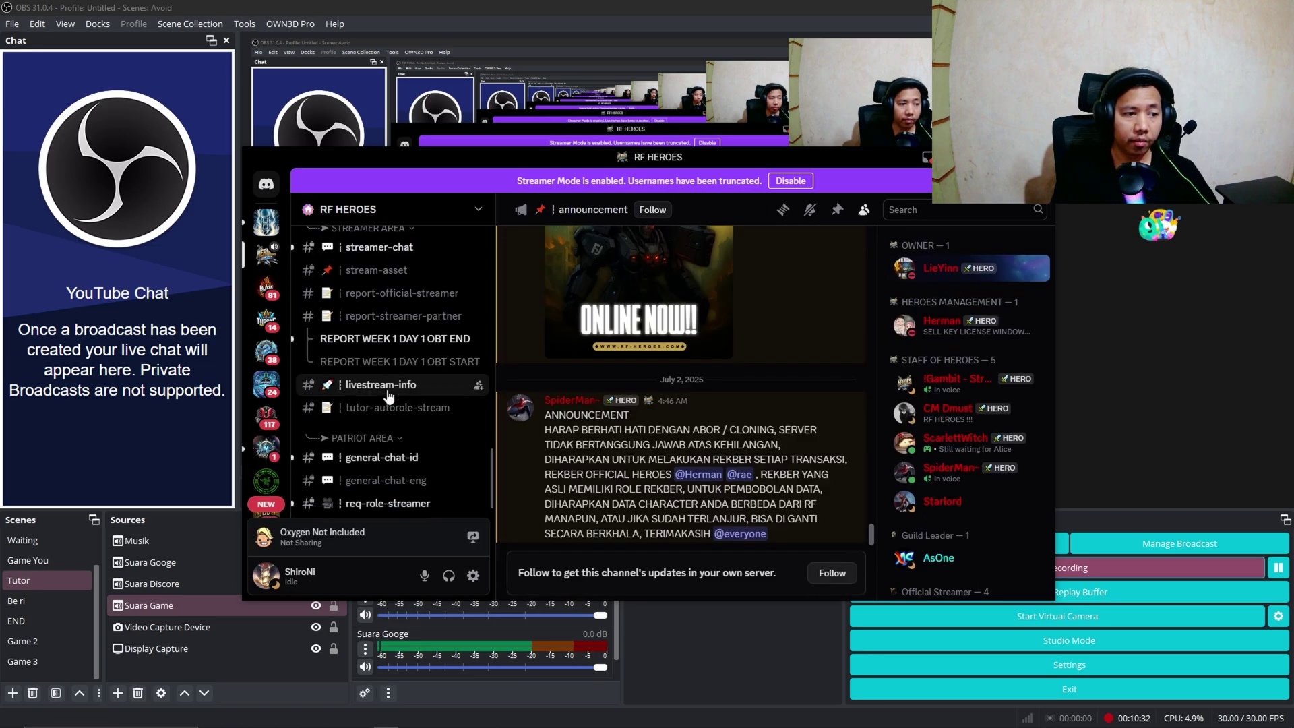
scroll(385, 421, "up", 3)
scroll(384, 420, "up", 2)
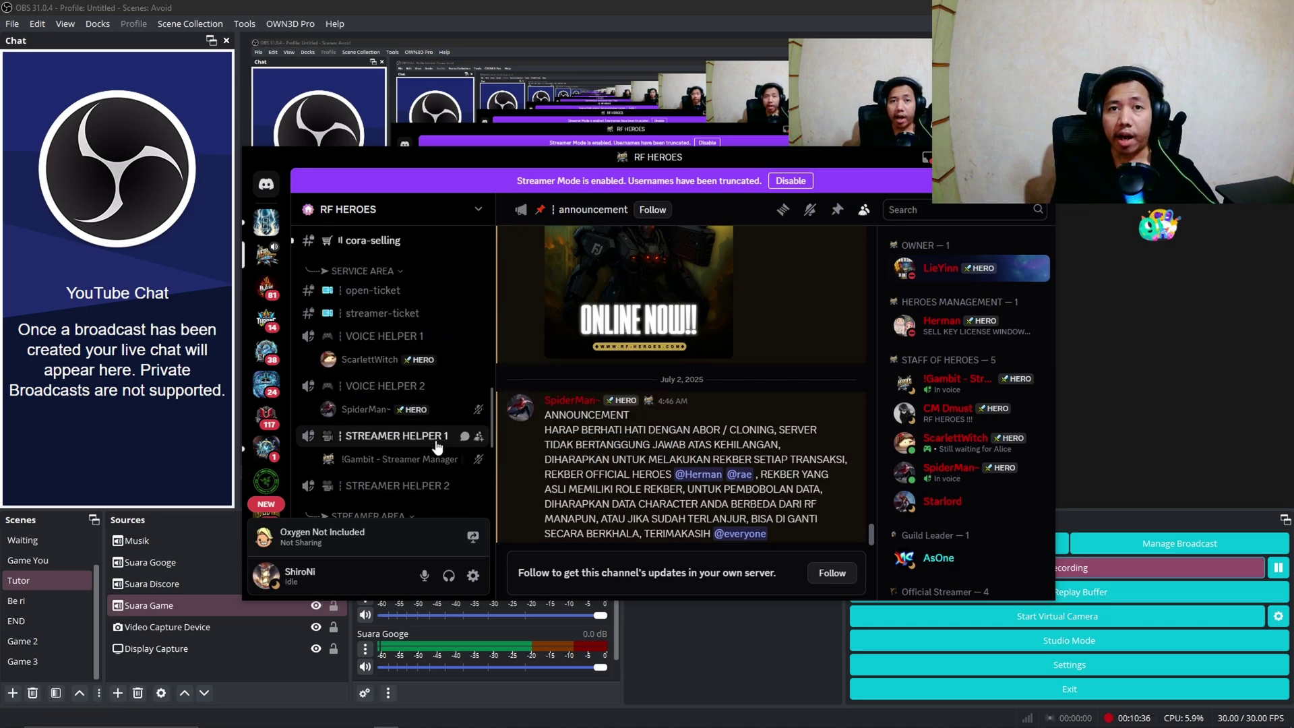
Return to OBS, review the window choices for the Suara Discore source without changing them, and check the audio mixer levels
left_click(195, 613)
left_click(192, 585)
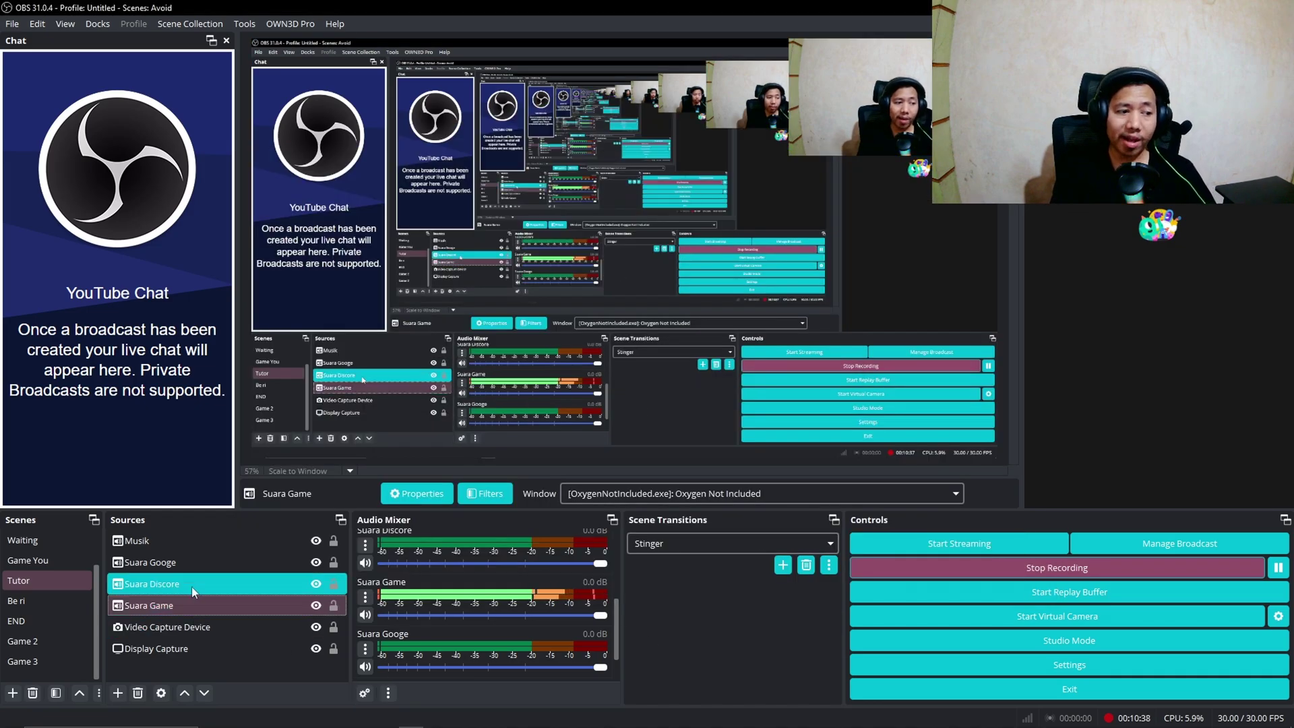
left_click(617, 495)
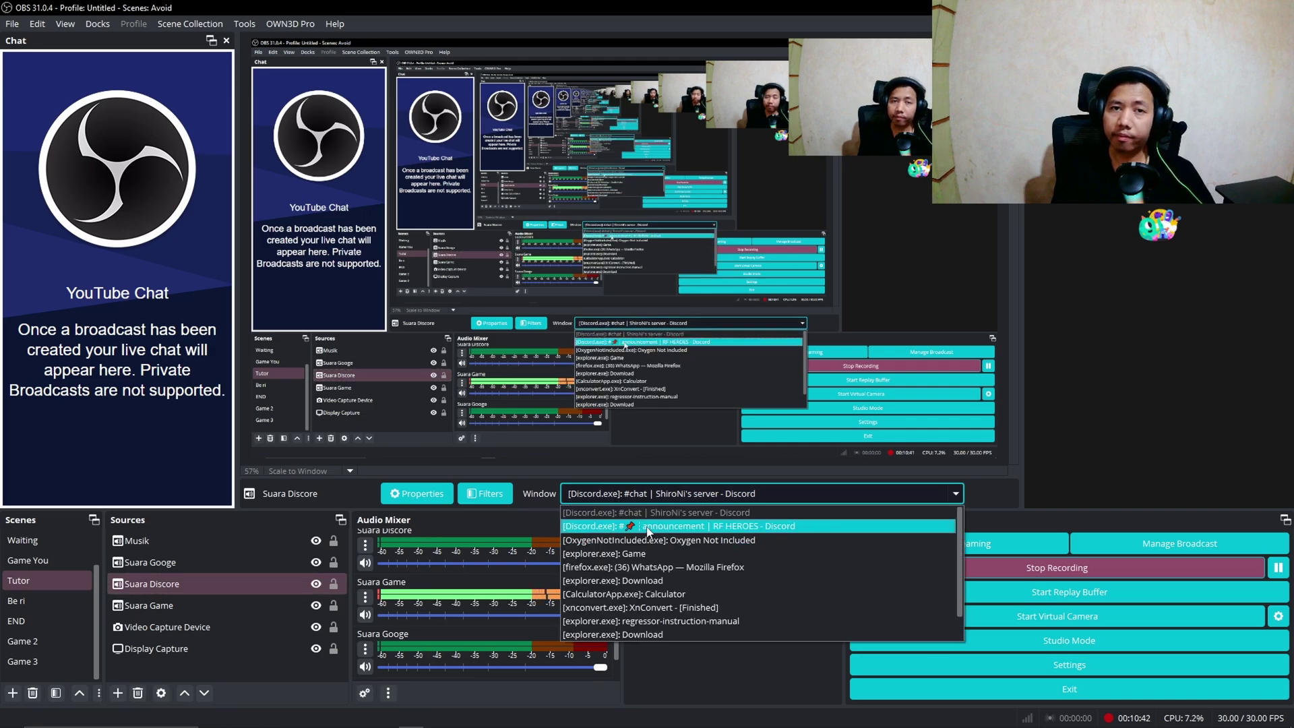
left_click(703, 679)
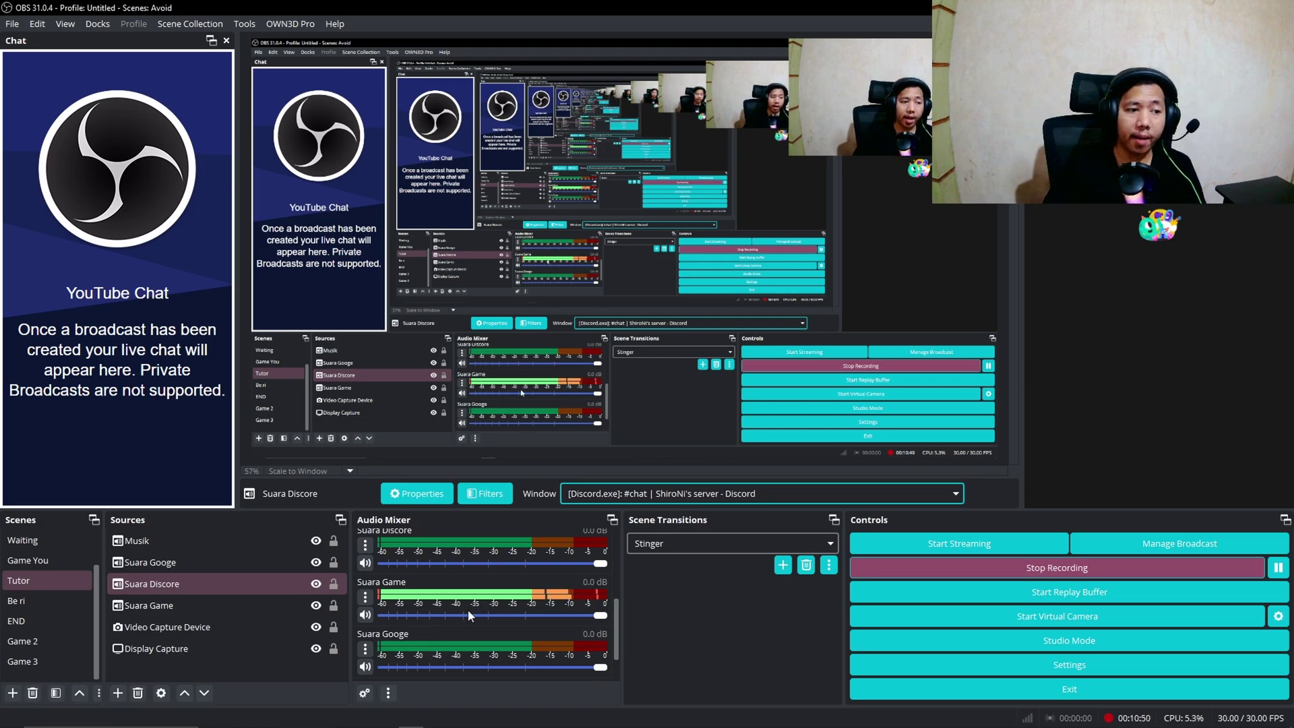
scroll(468, 609, "up", 5)
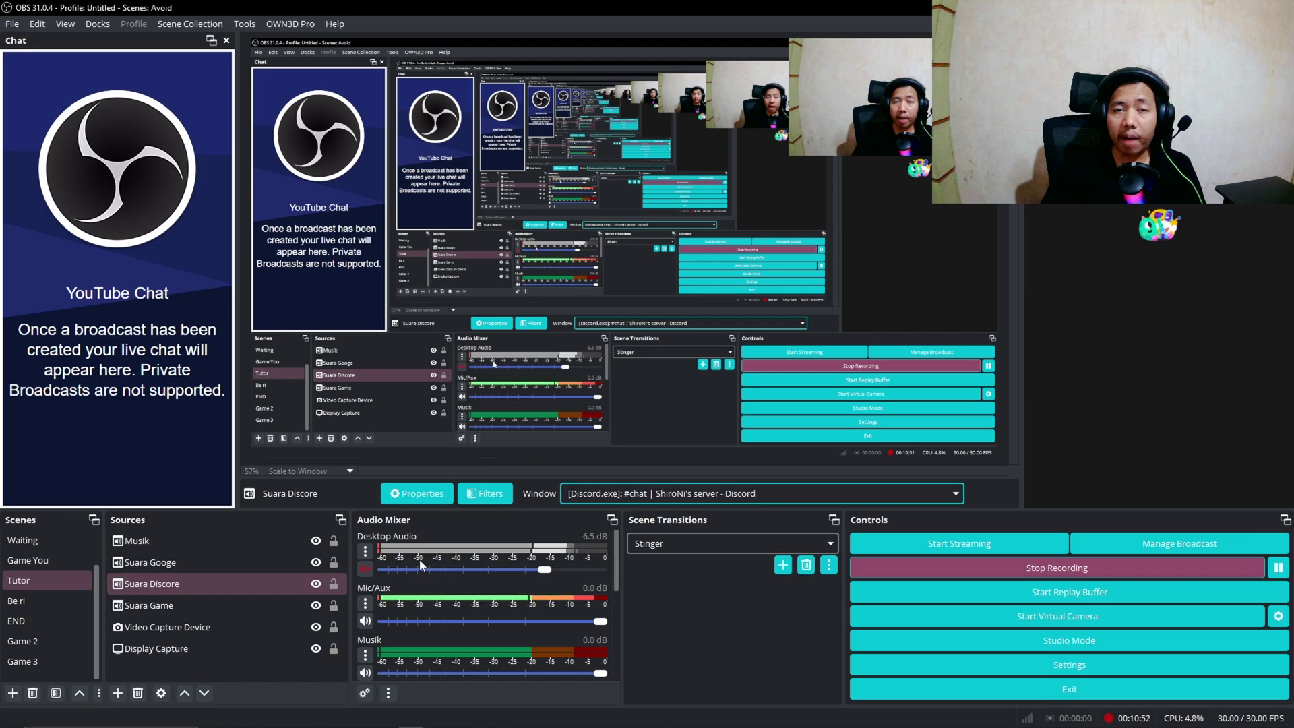